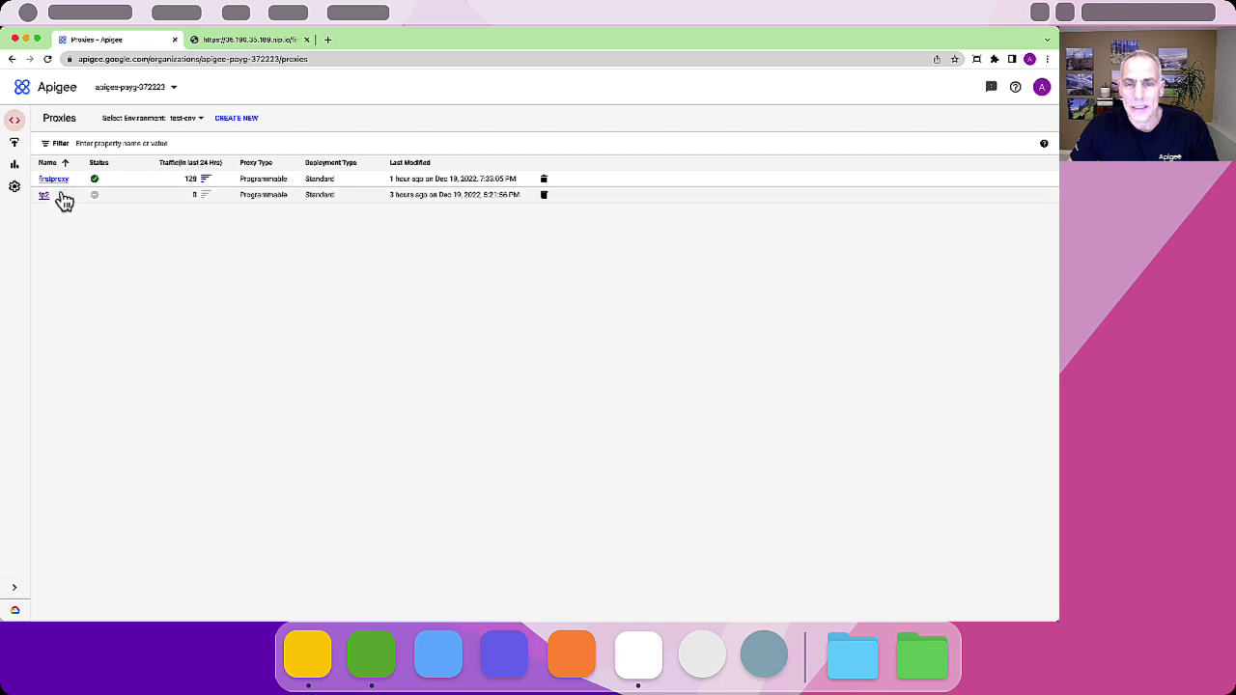
Open firstproxy for development and show the PreFlow of its default proxy endpoint
click(61, 179)
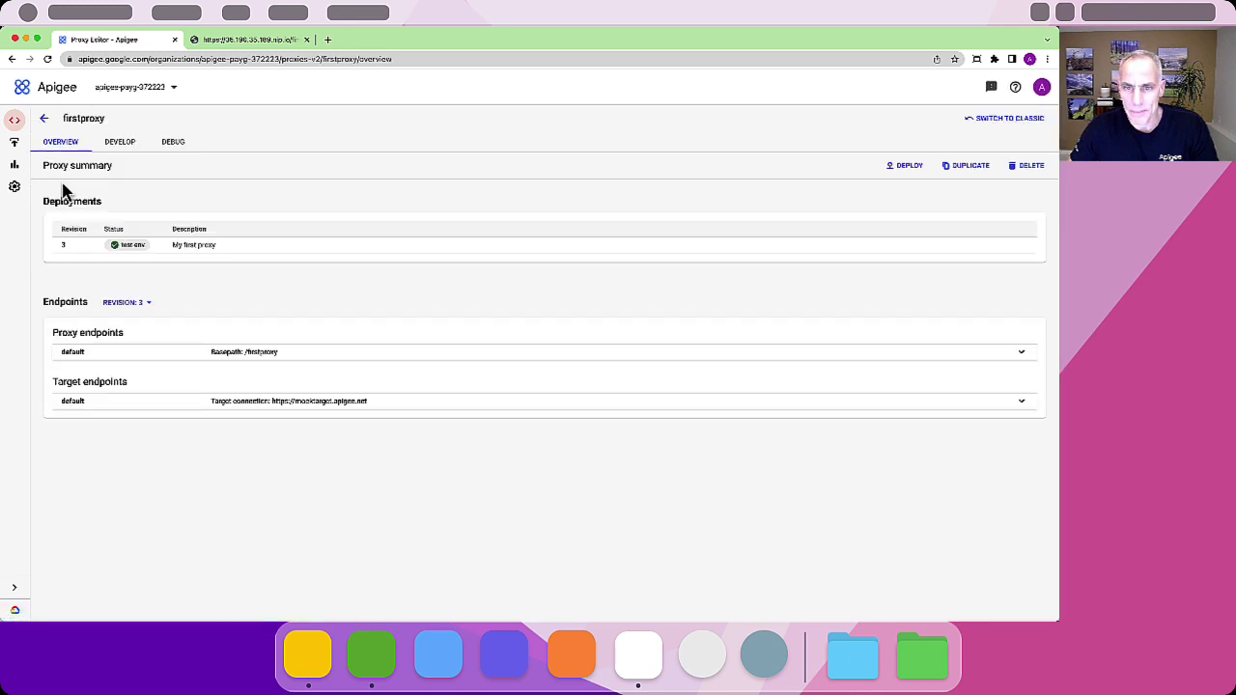
click(121, 145)
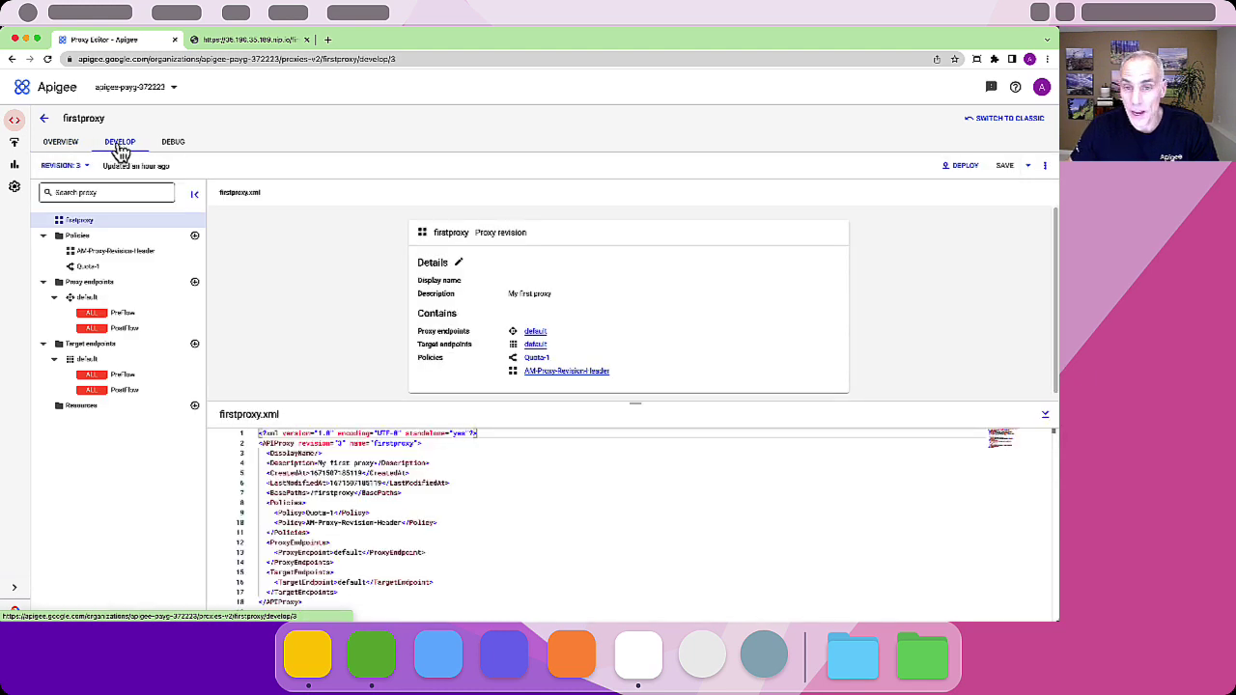
click(101, 316)
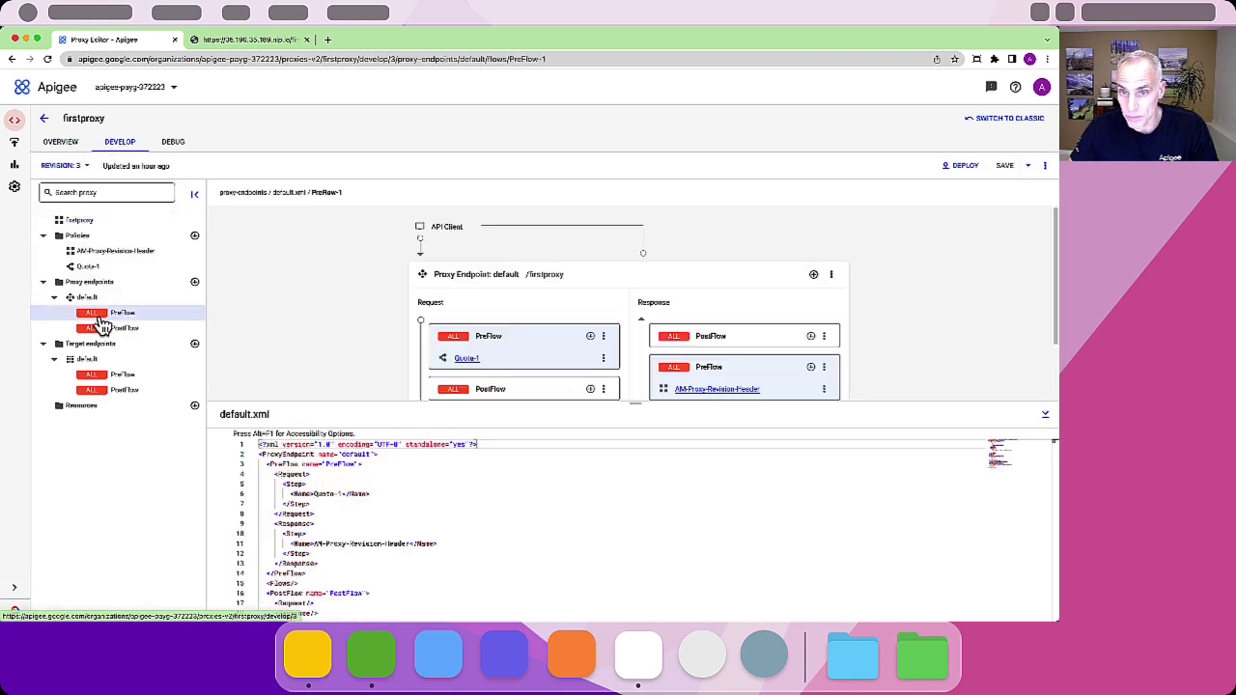
Create a Verify API Key policy named VA-1 and add it as a step in the proxy endpoint's request PreFlow
click(590, 337)
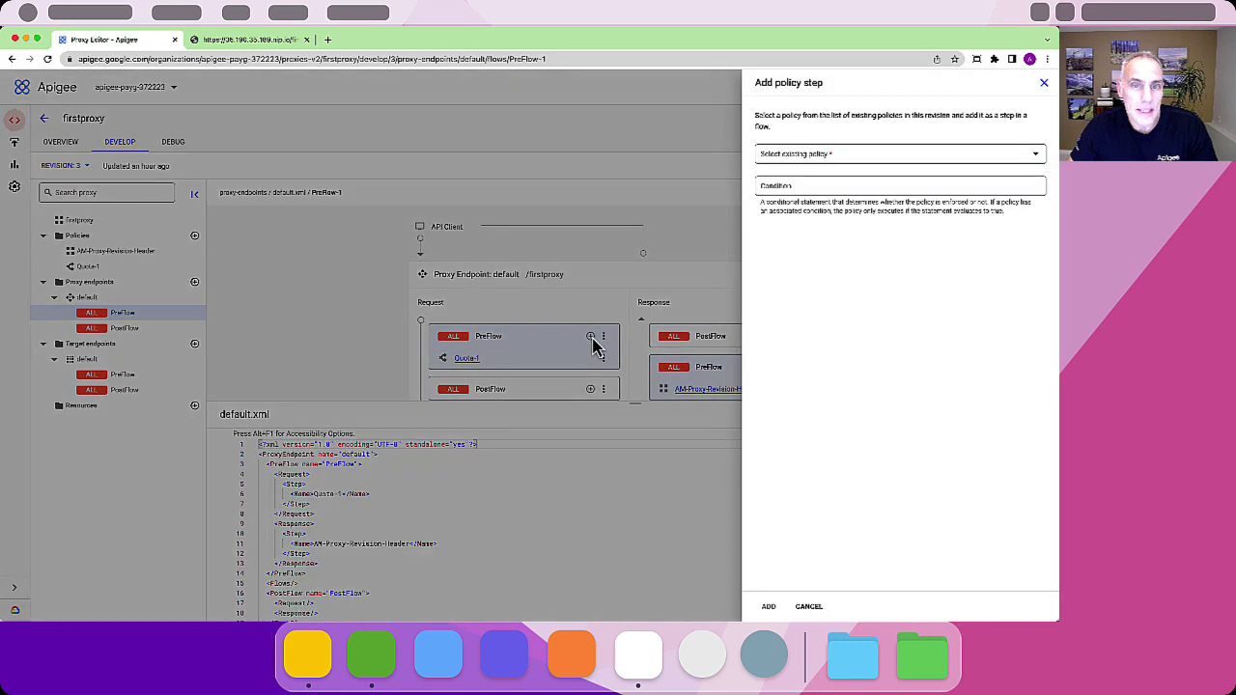
click(810, 154)
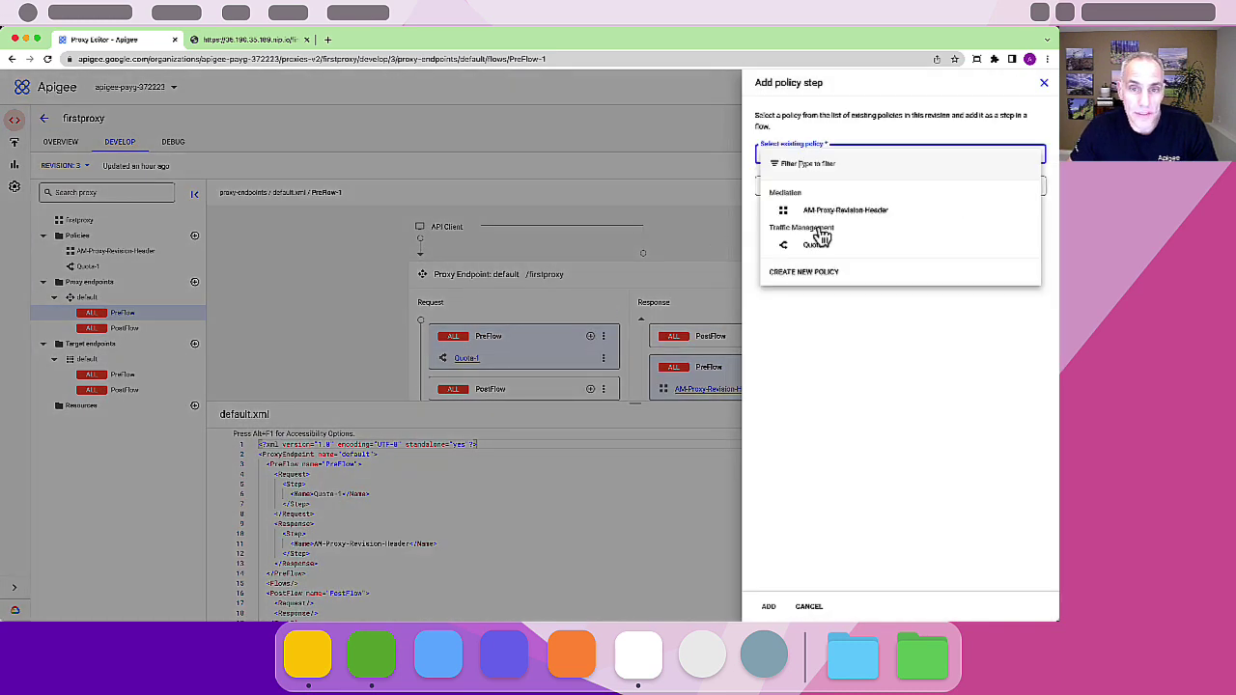
click(824, 272)
click(817, 169)
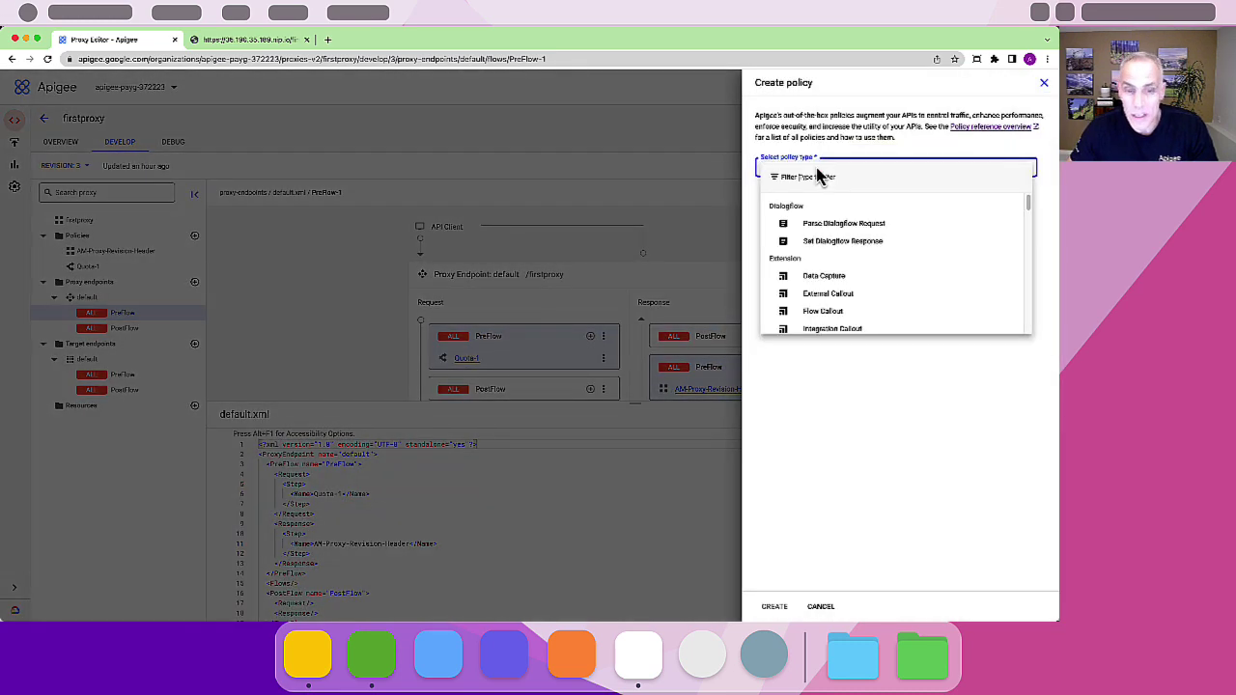
text(Ver)
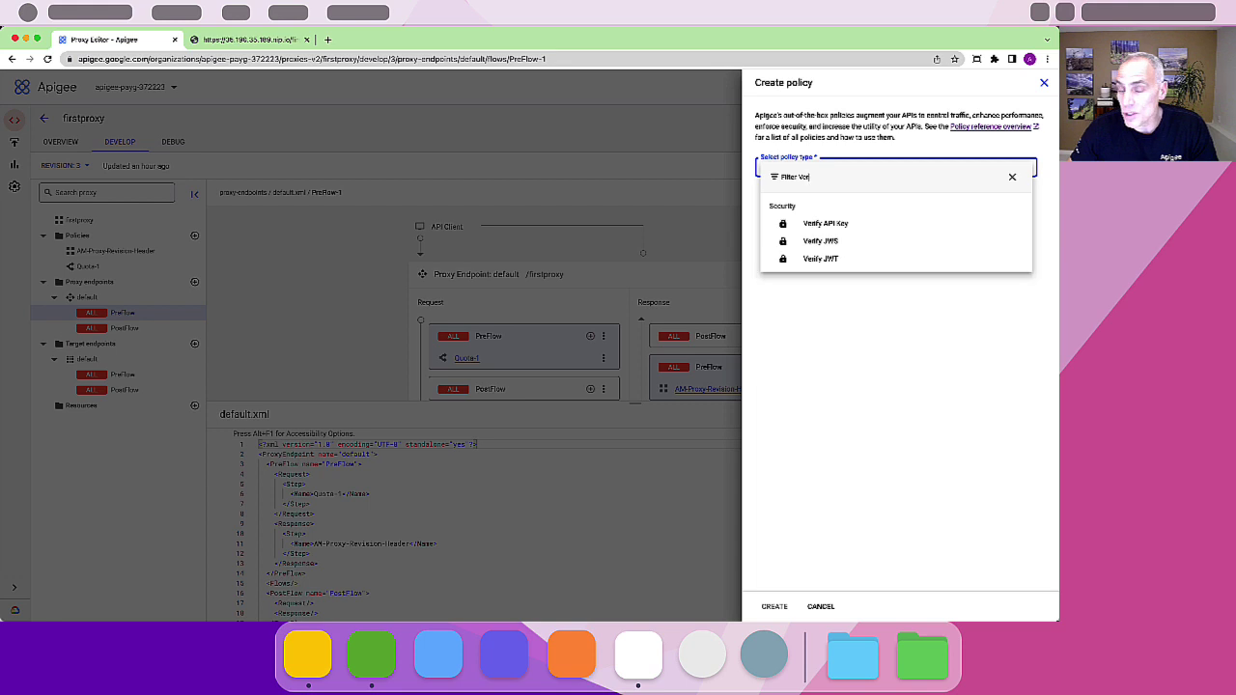
click(839, 224)
click(837, 220)
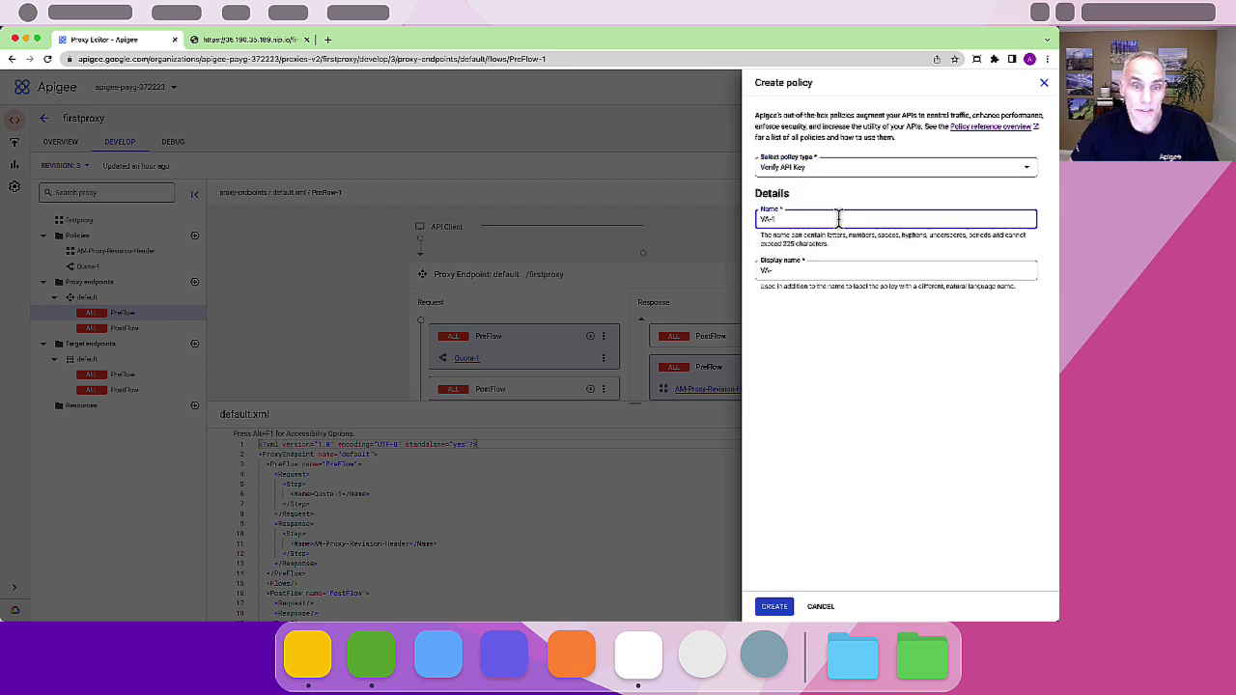
click(831, 270)
click(774, 606)
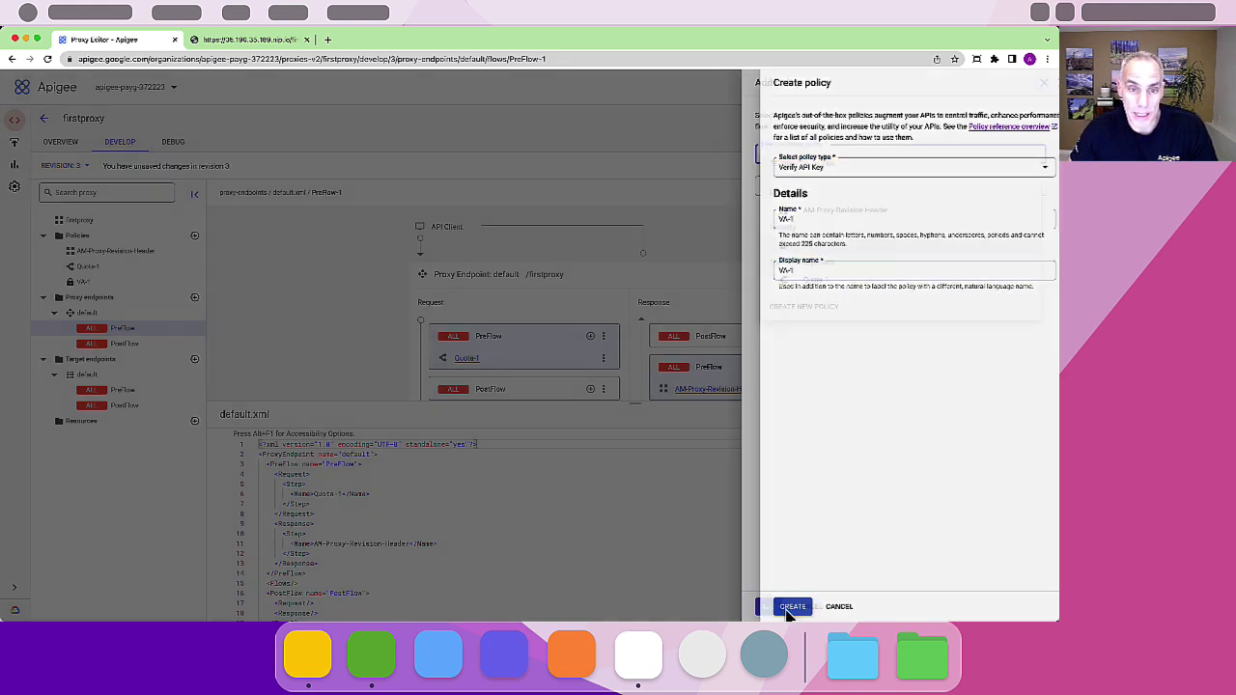
click(777, 608)
click(772, 607)
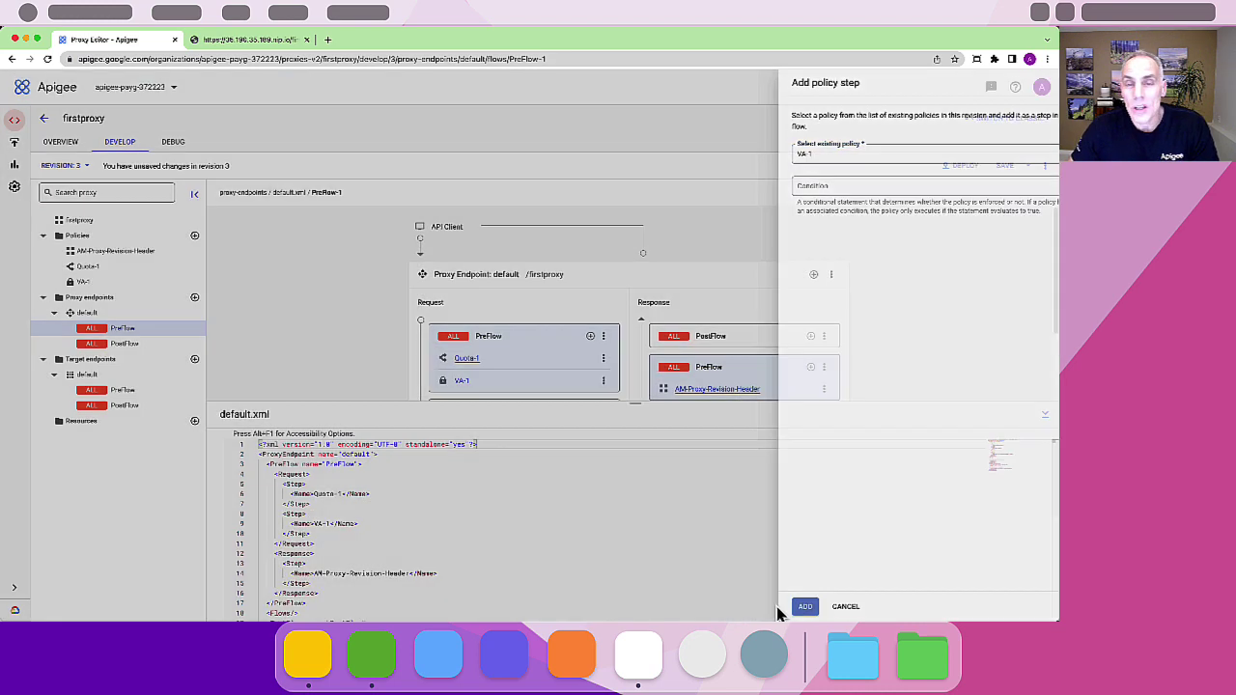
Open the VA-1 policy's XML and examine the variable its APIKey element references
click(463, 382)
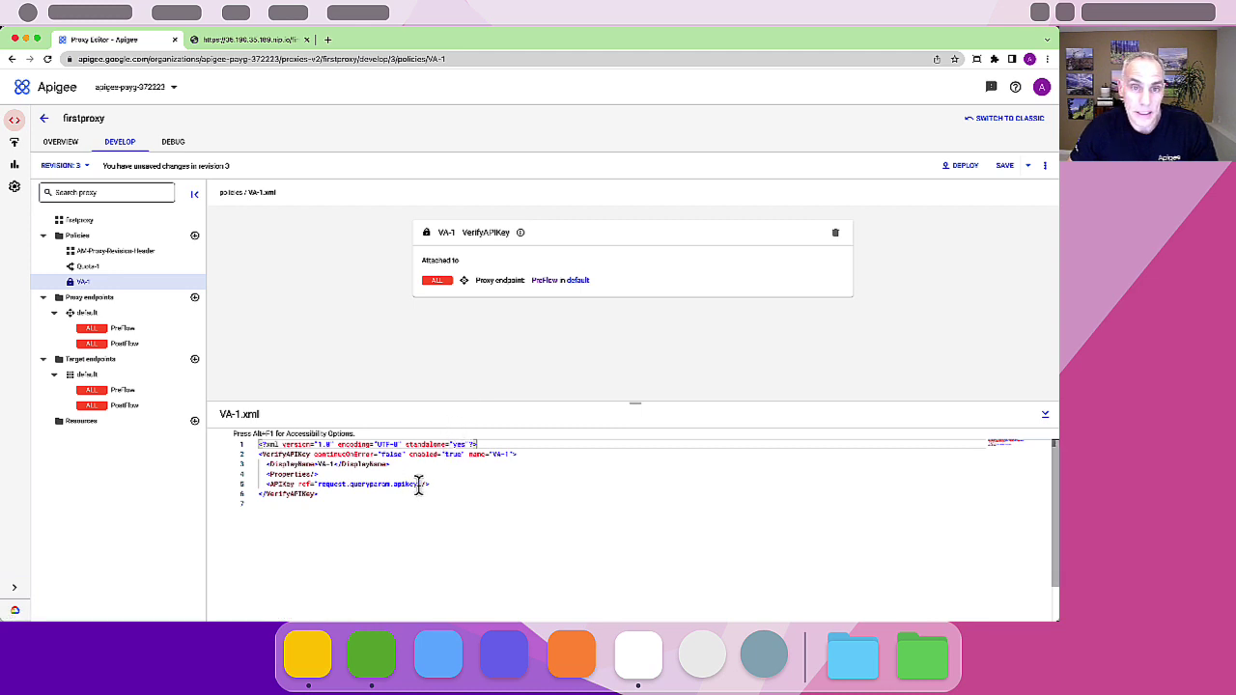
drag(418, 485, 344, 485)
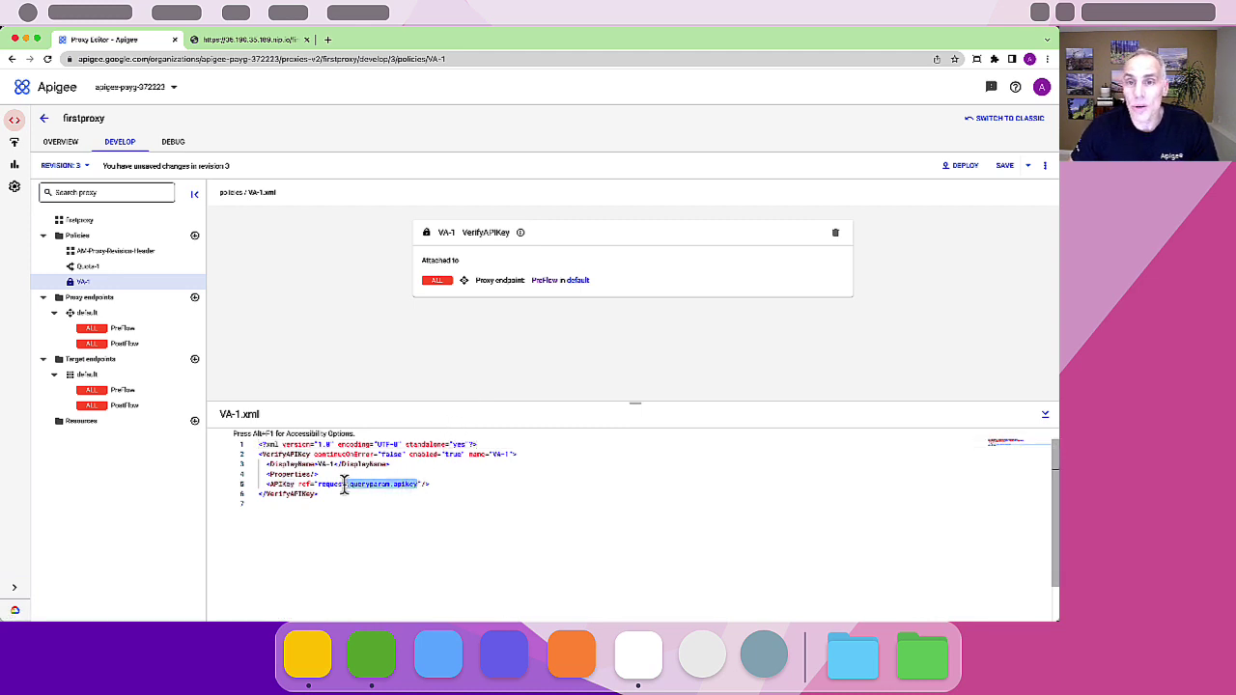
click(347, 494)
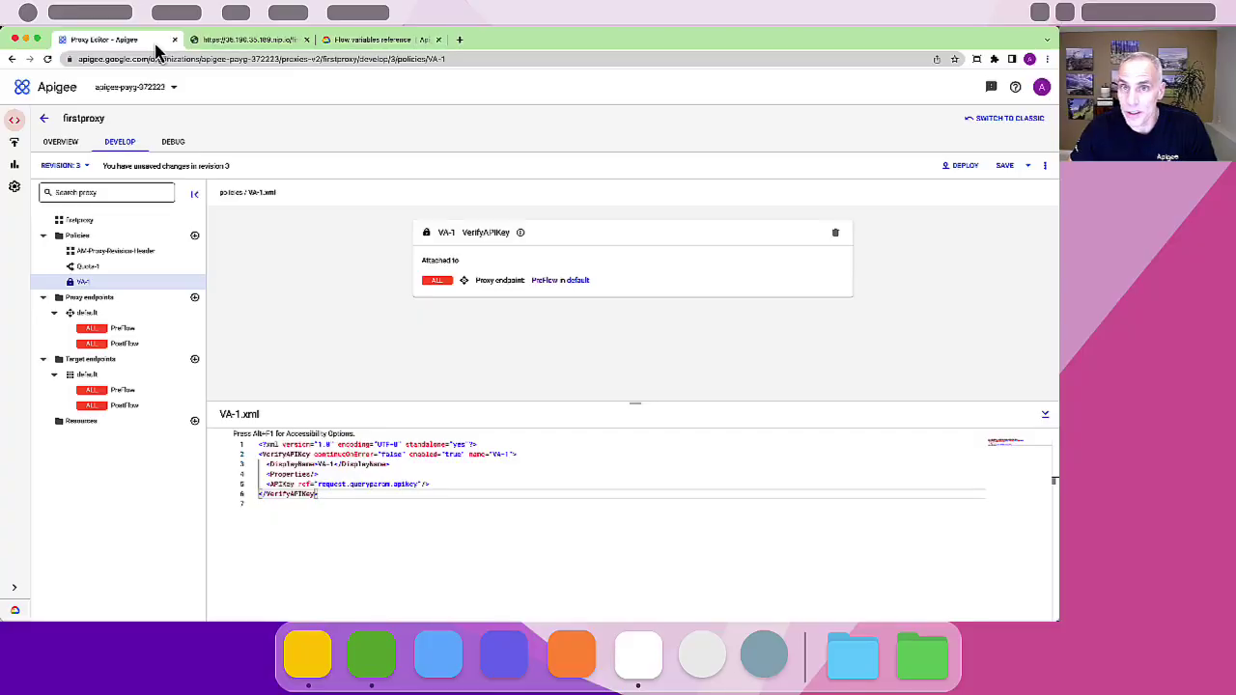
Save firstproxy as a new revision and deploy revision 4 to test-env
click(1026, 167)
click(1013, 186)
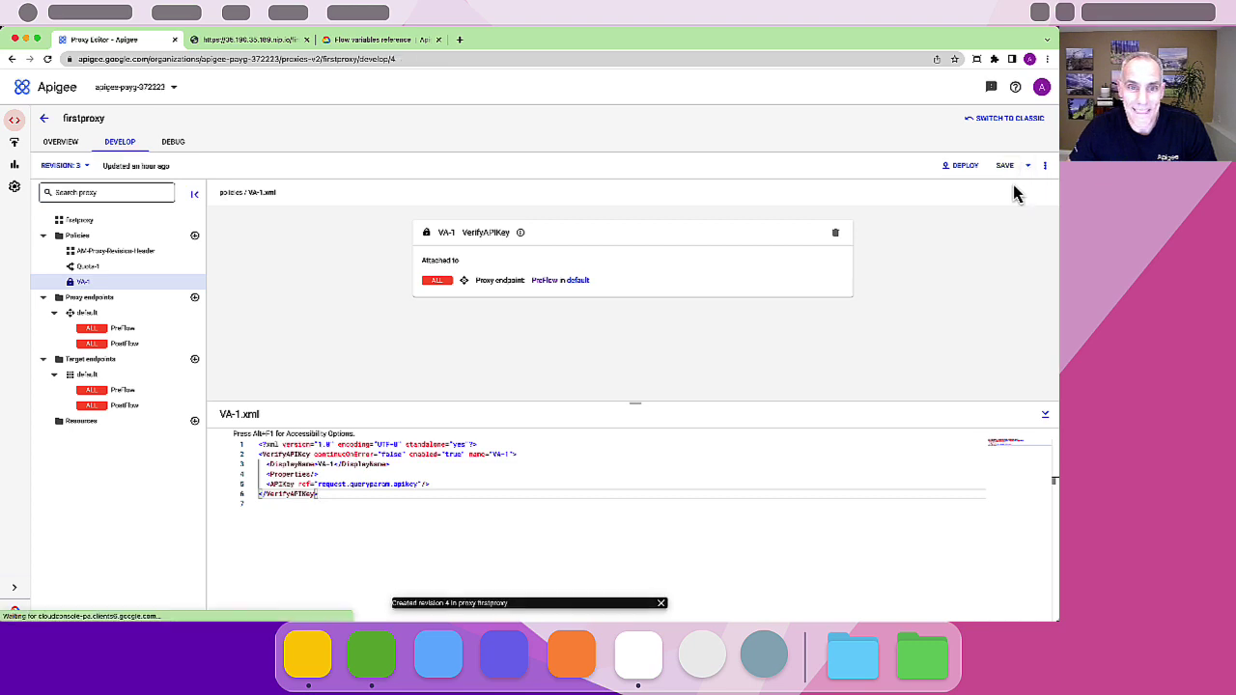
click(965, 167)
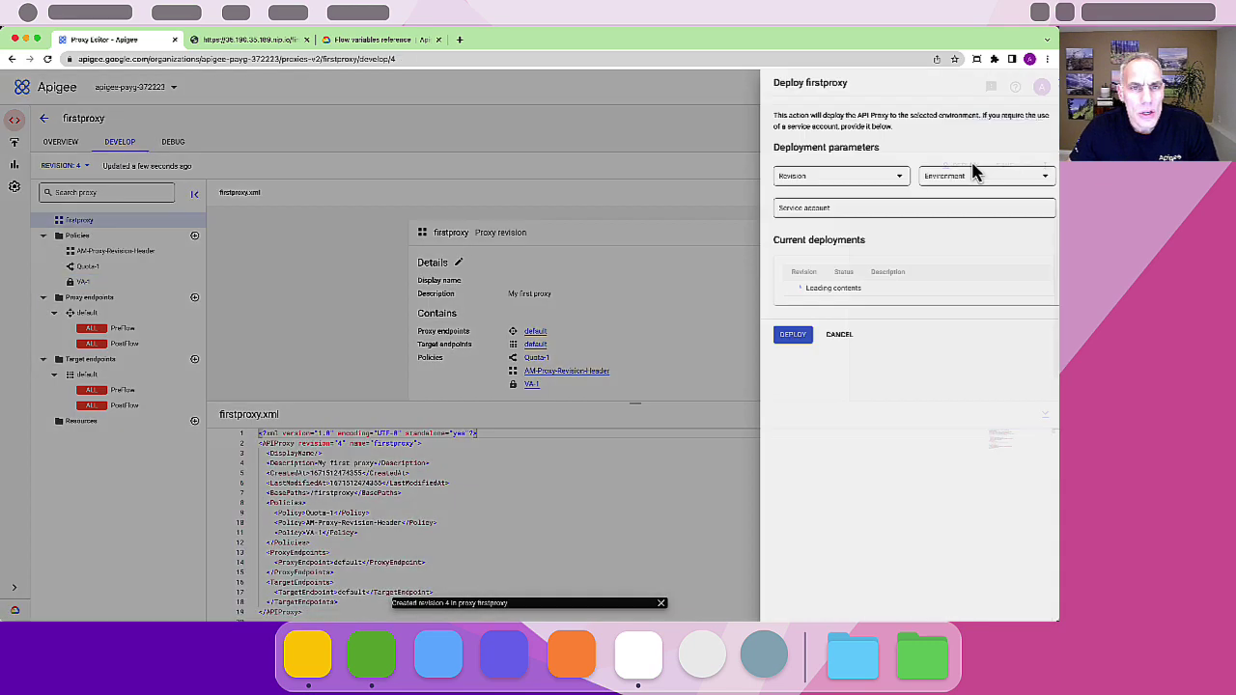
click(772, 338)
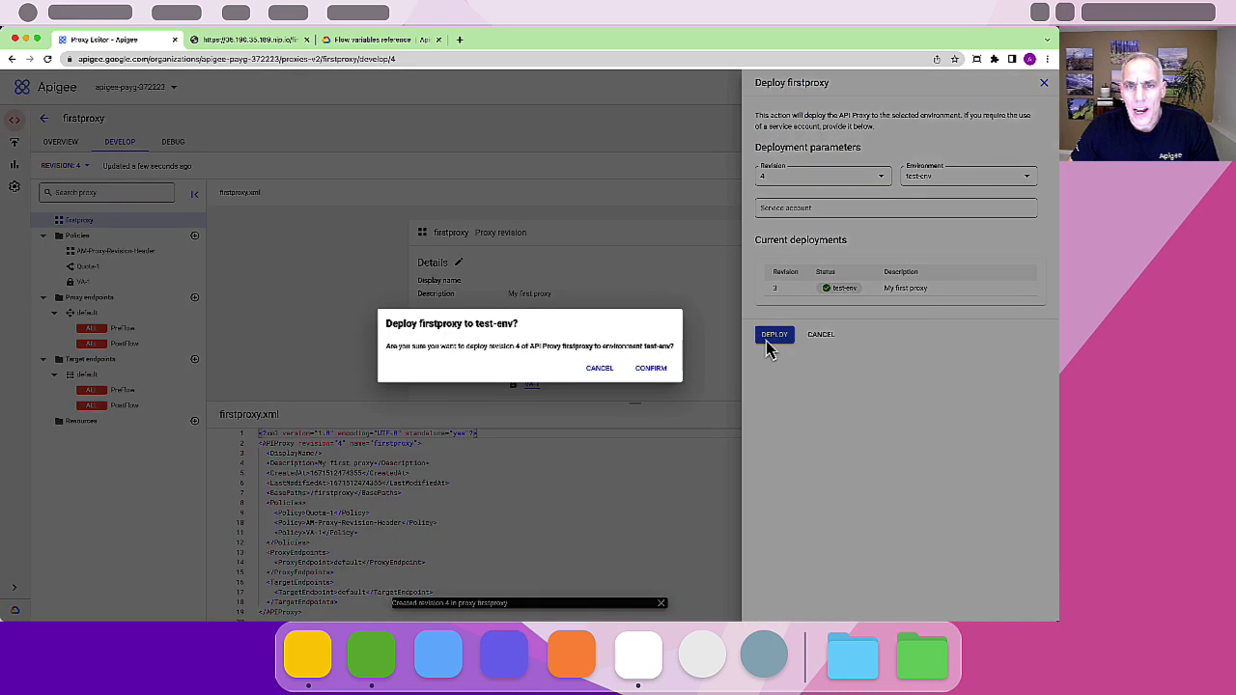
click(651, 371)
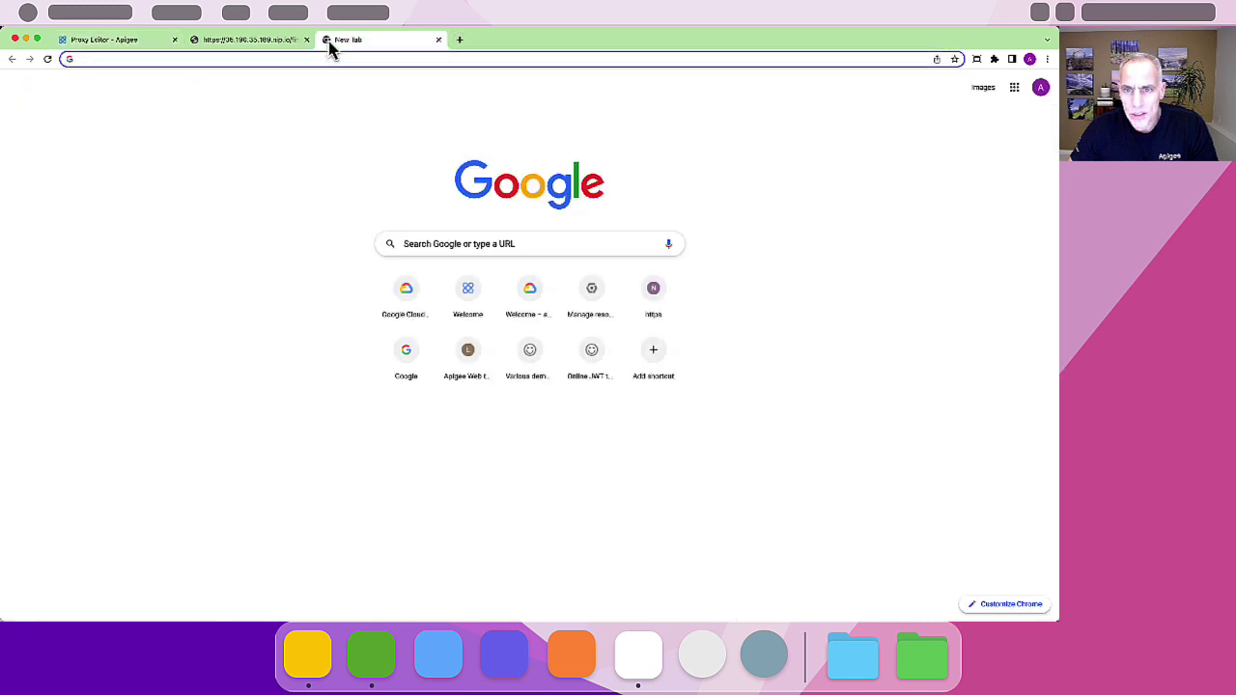
Search the web for "variables reference apigee" and examine the request.queryparam entry in the Apigee X flow variables reference
text(variables reference )
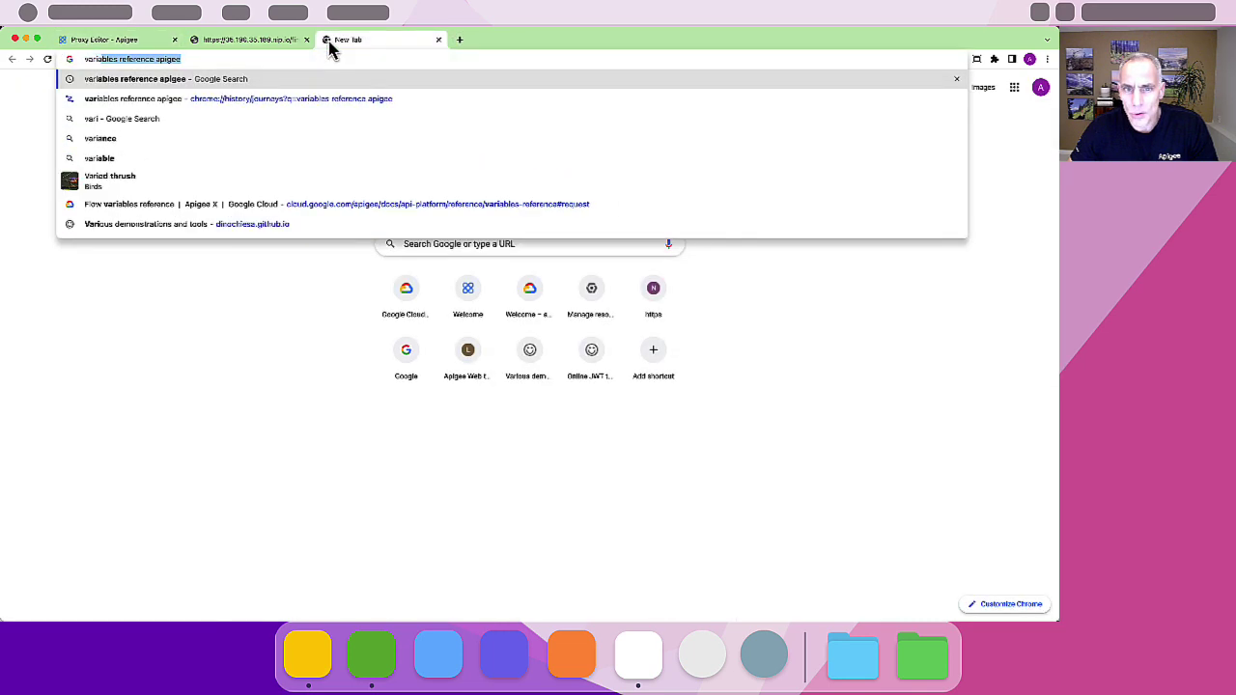
text(apigee)
key(Return)
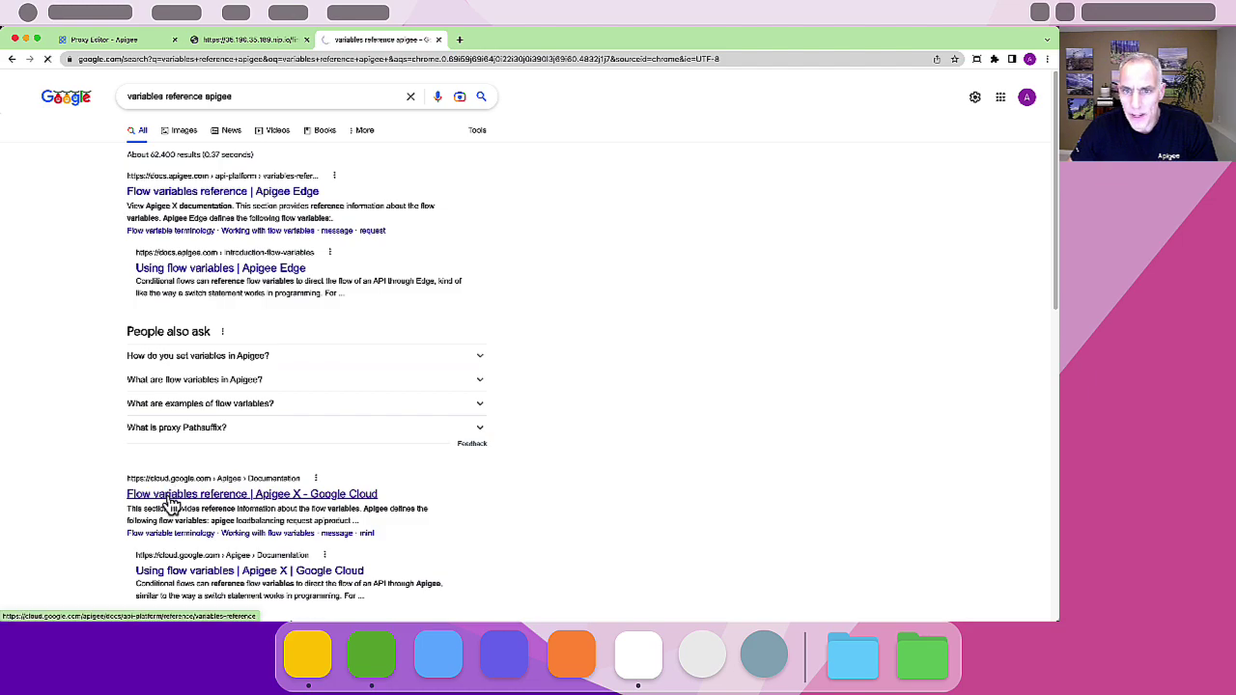
scroll(496, 400, down, 1)
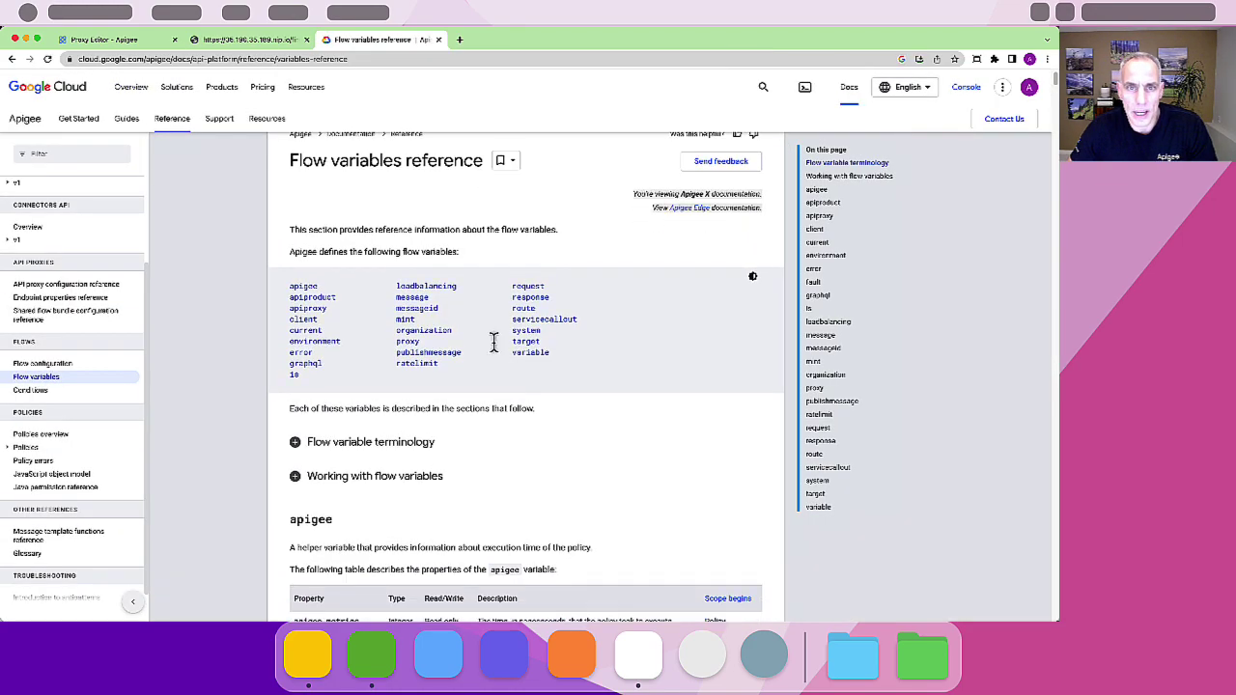
click(536, 286)
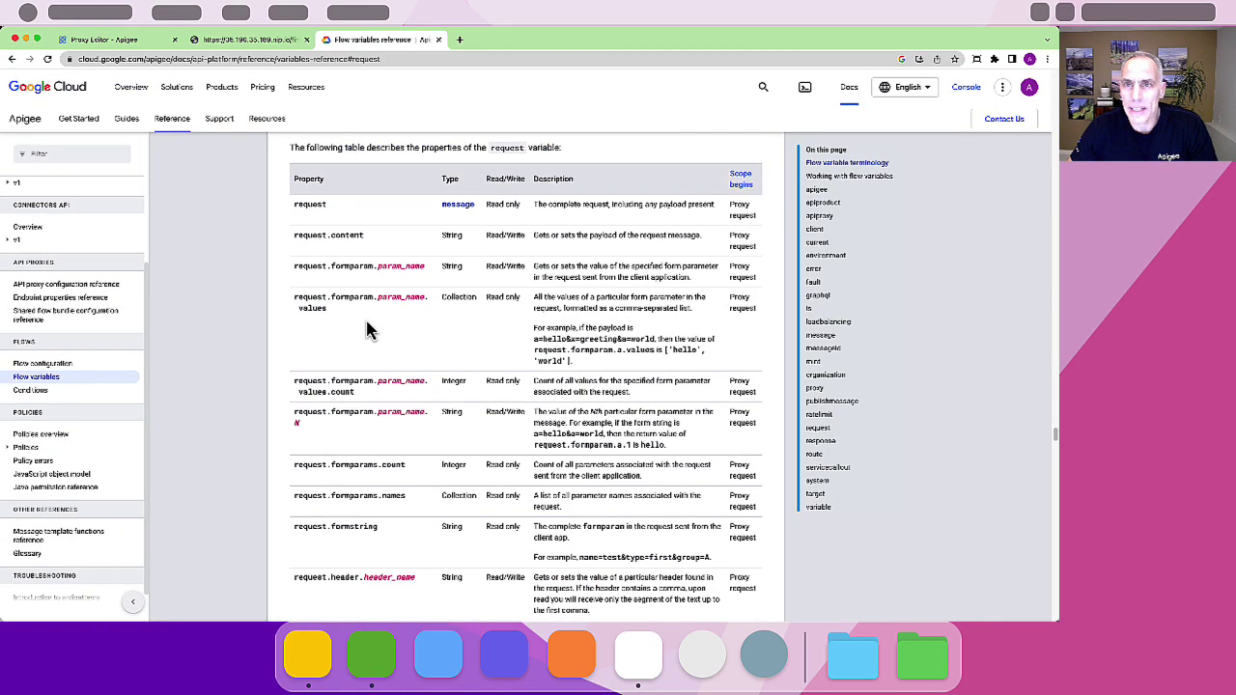
scroll(366, 322, down, 10)
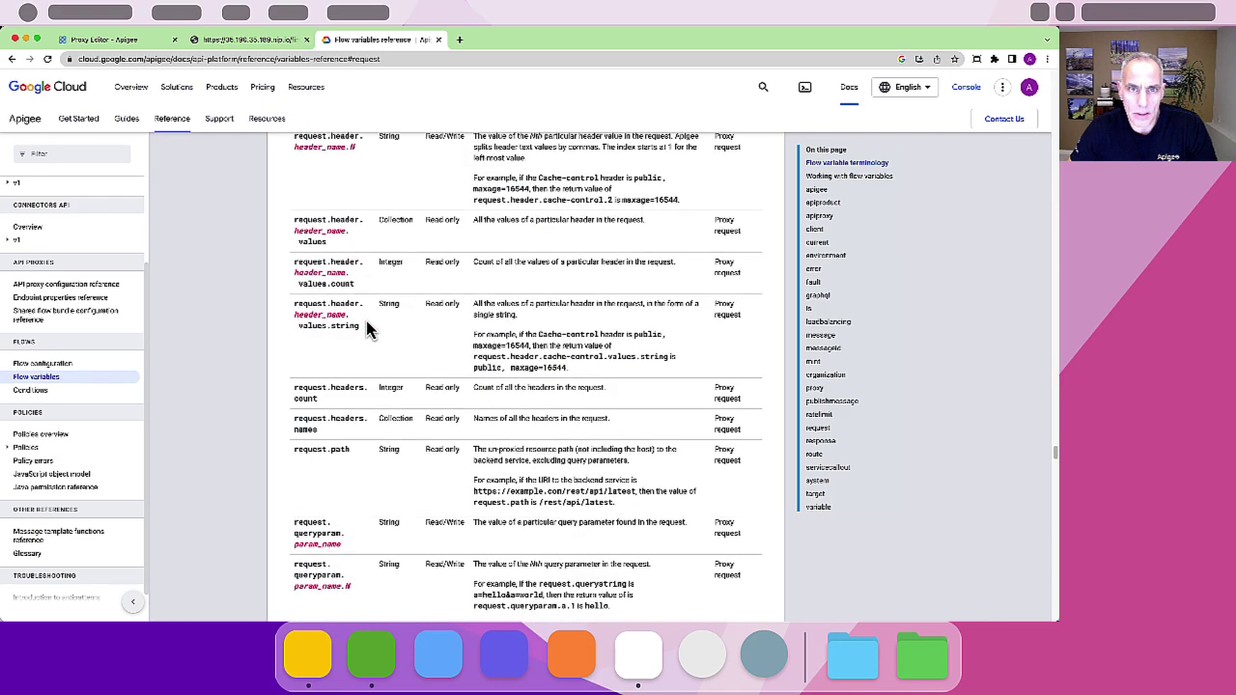
drag(295, 510, 357, 533)
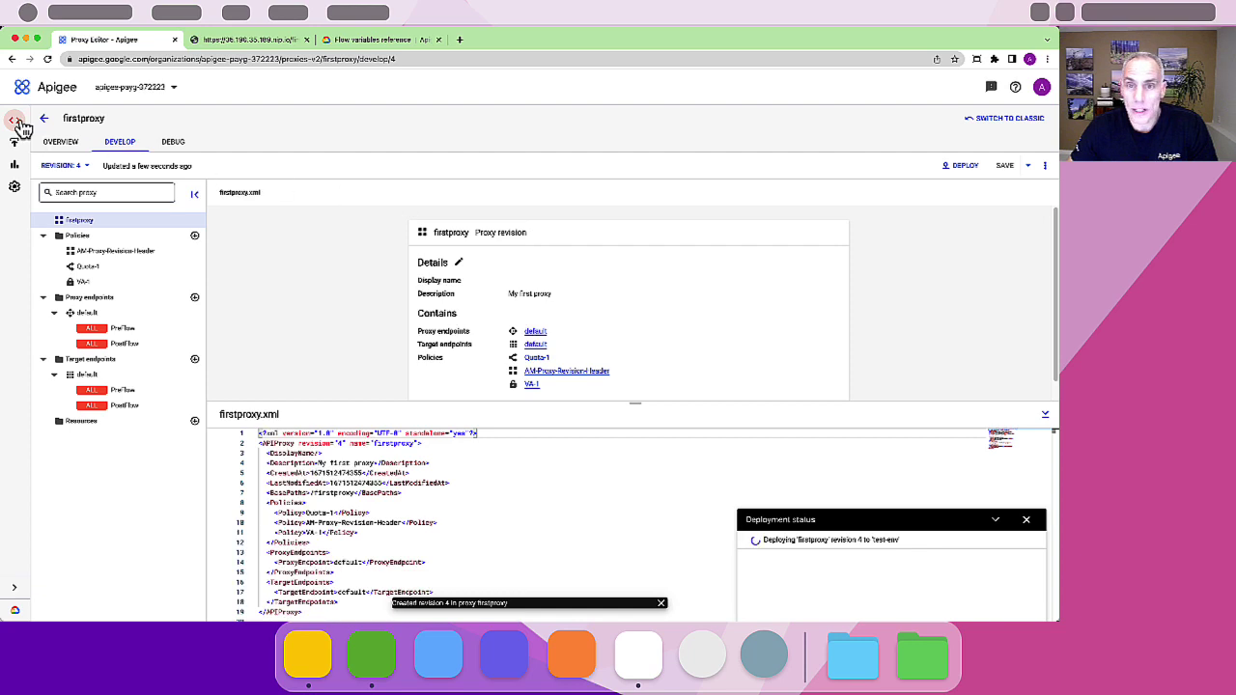
Create a developer, filling in the first name, last name, username and e-mail
mouse_move(23, 129)
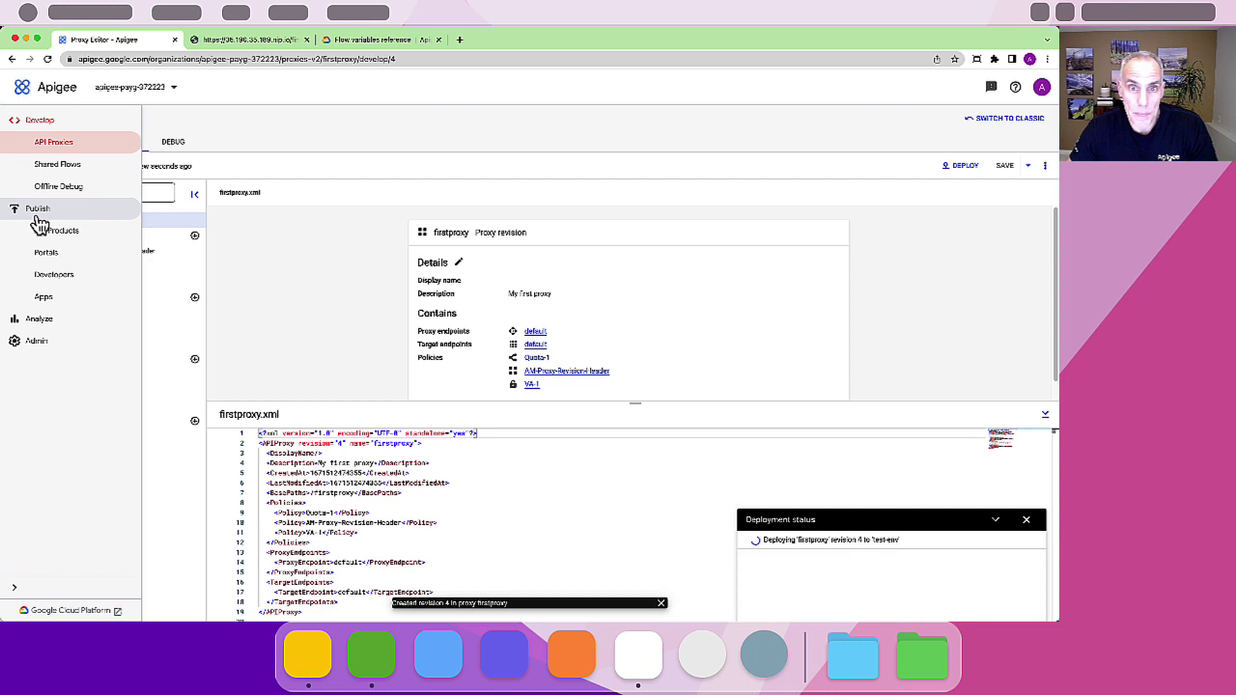
click(65, 277)
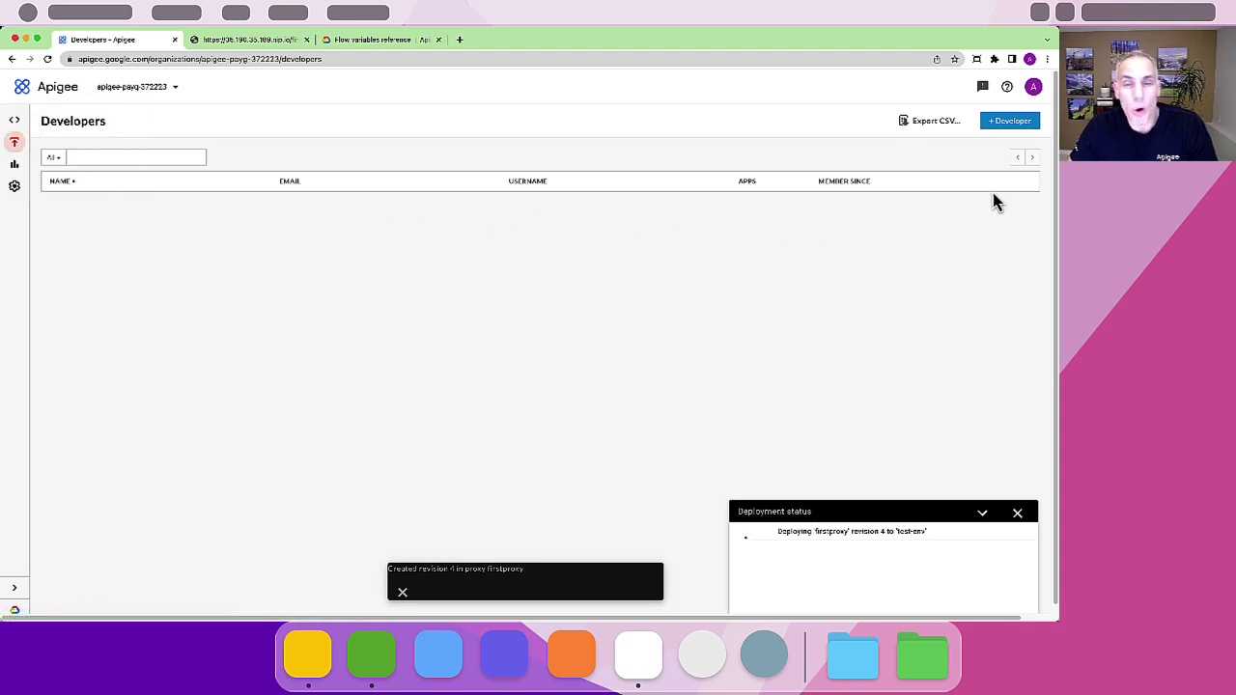
click(1011, 122)
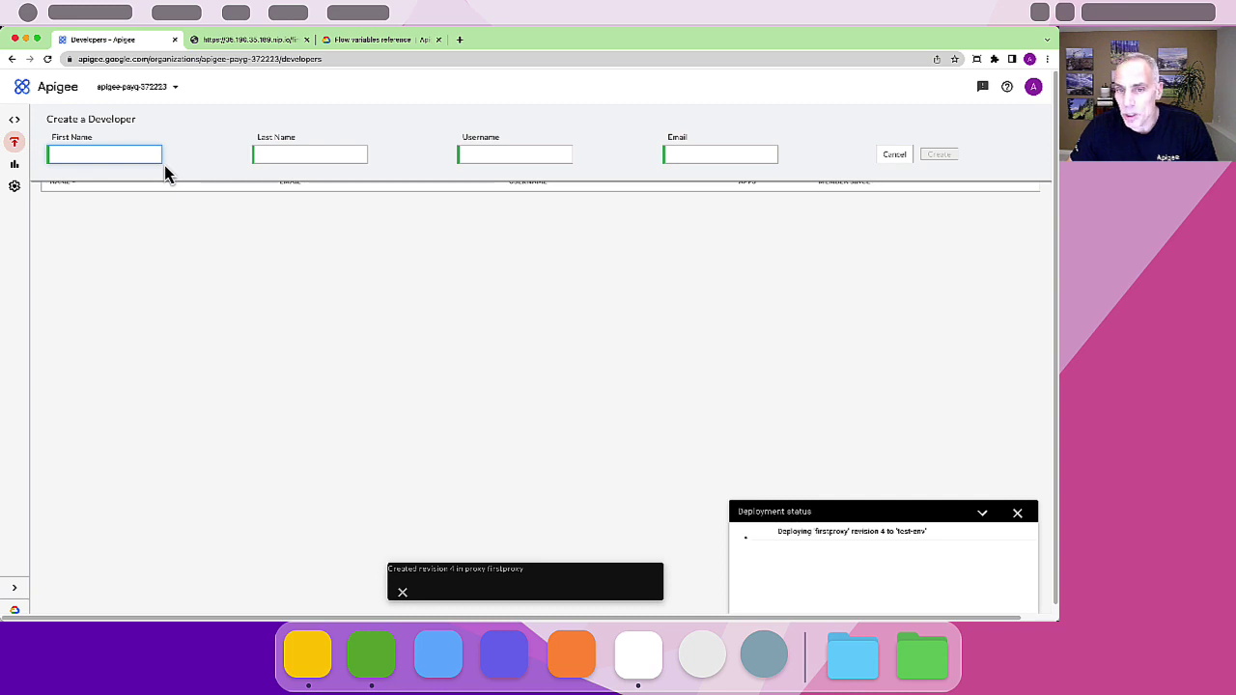
key(Tab)
text(Developer)
key(Tab)
text(ddeveloper)
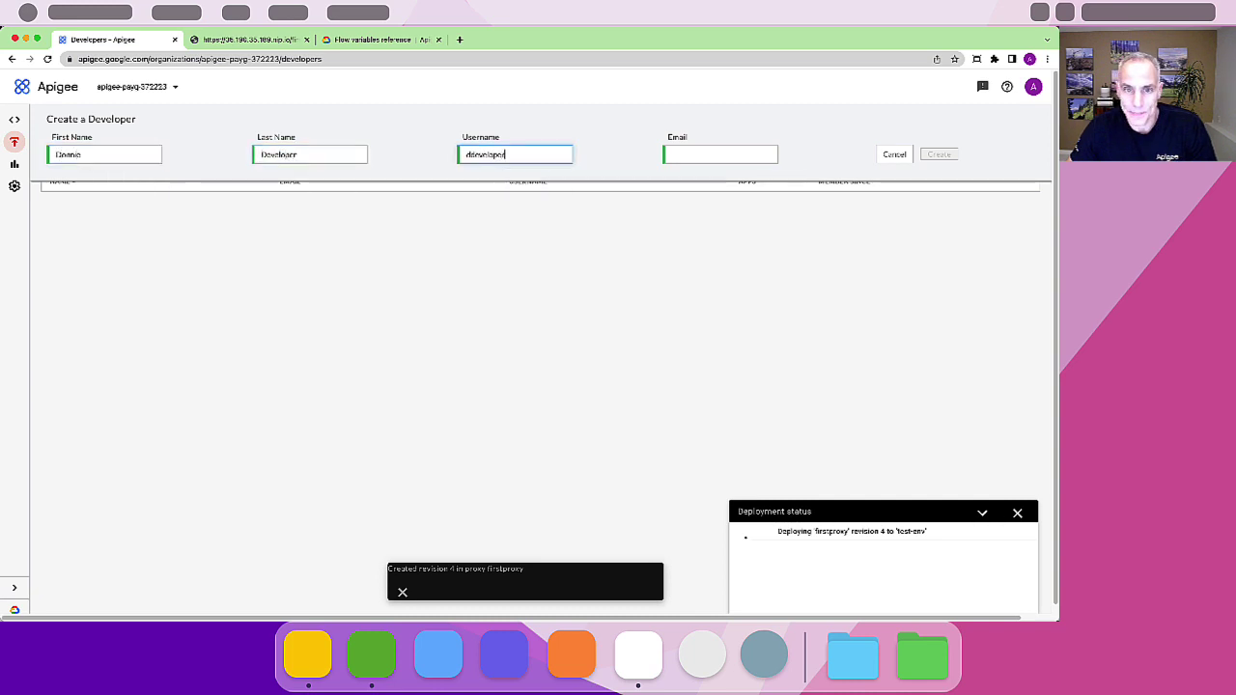
text(@example.org)
key(Tab)
key(ctrl+v)
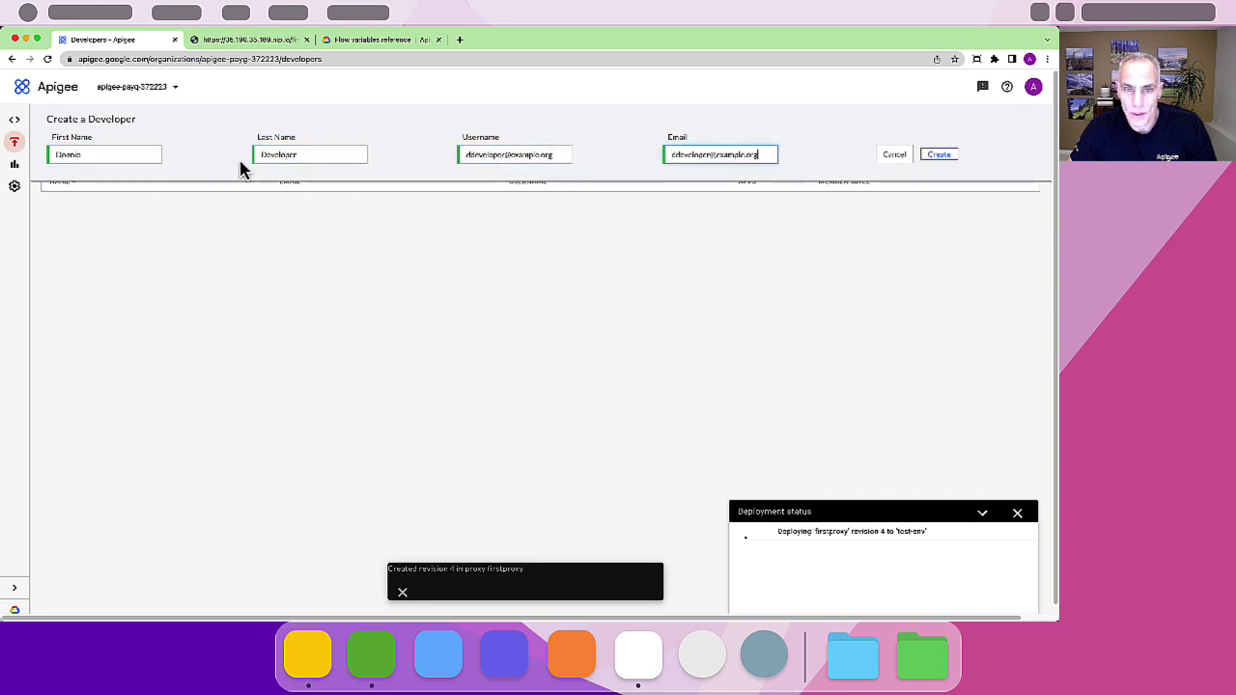
click(939, 154)
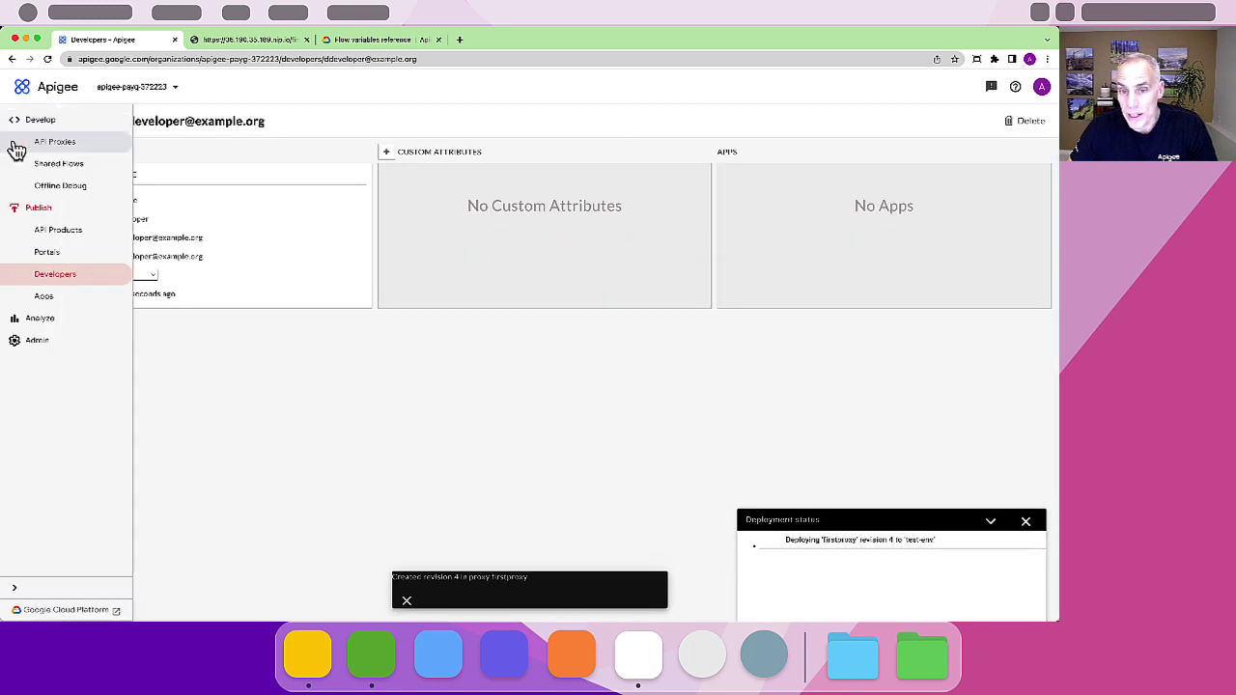
Start a new API product with Product1 as both its name and display name
click(57, 232)
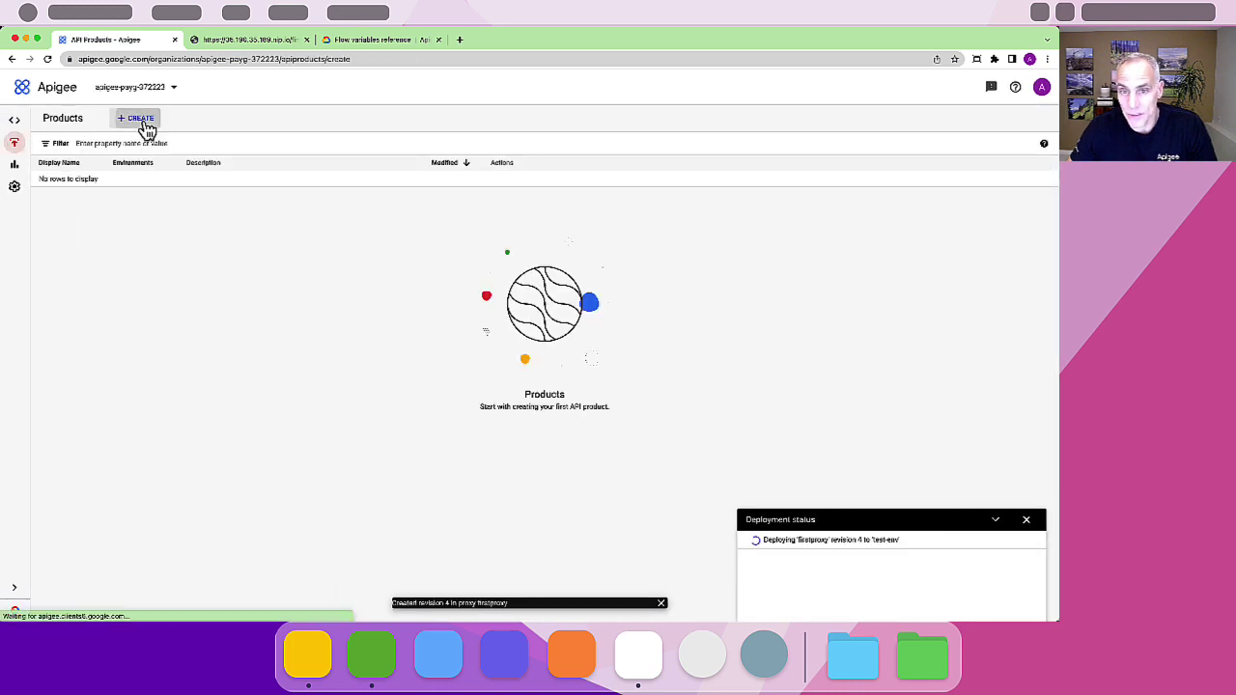
click(141, 118)
text(Product1)
key(ctrl+c)
key(Tab)
key(ctrl+v)
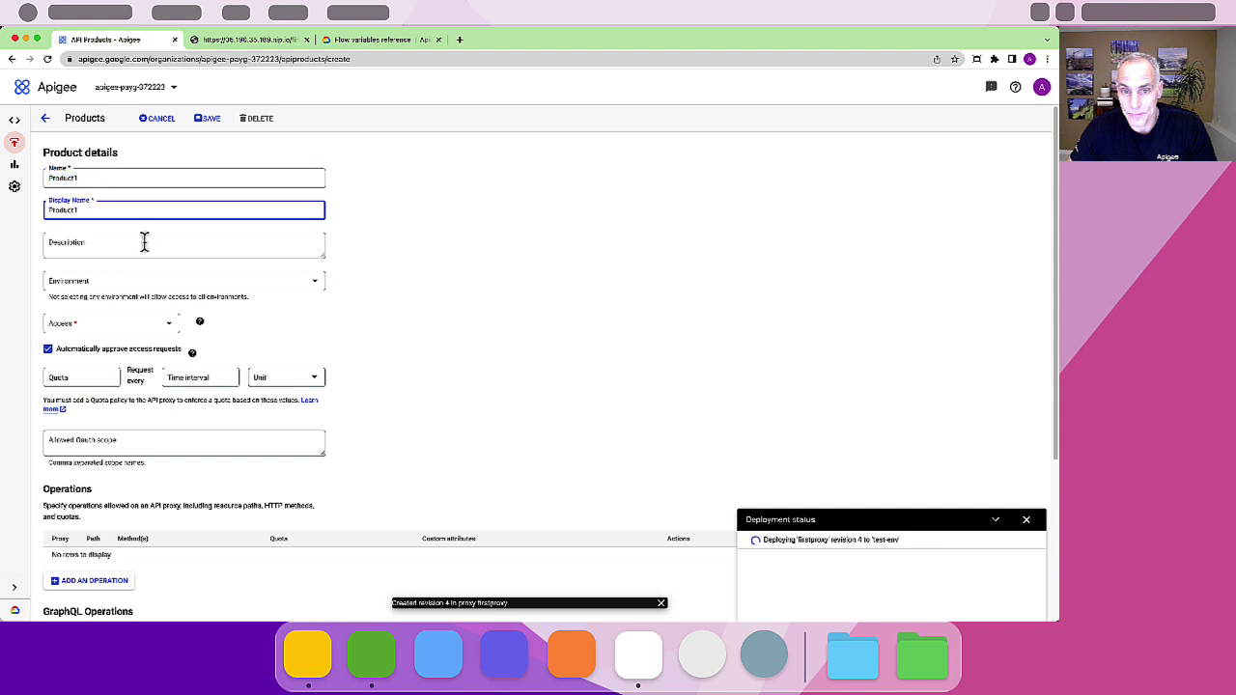
Set the product's description to First Product, its environment to test-env and its access to Public
click(145, 242)
text(First Product)
click(145, 281)
click(144, 293)
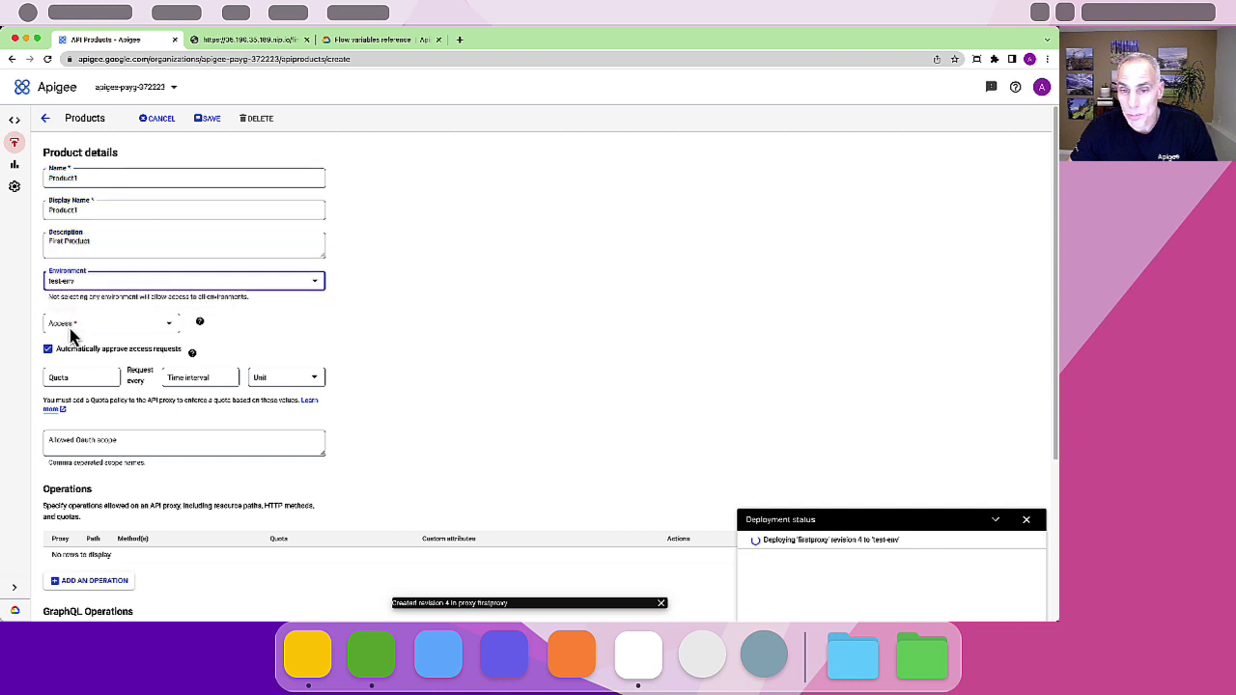
click(77, 326)
click(77, 349)
Add an operation for firstproxy with path /** and the GET method, and save the product
scroll(95, 468, down, 2)
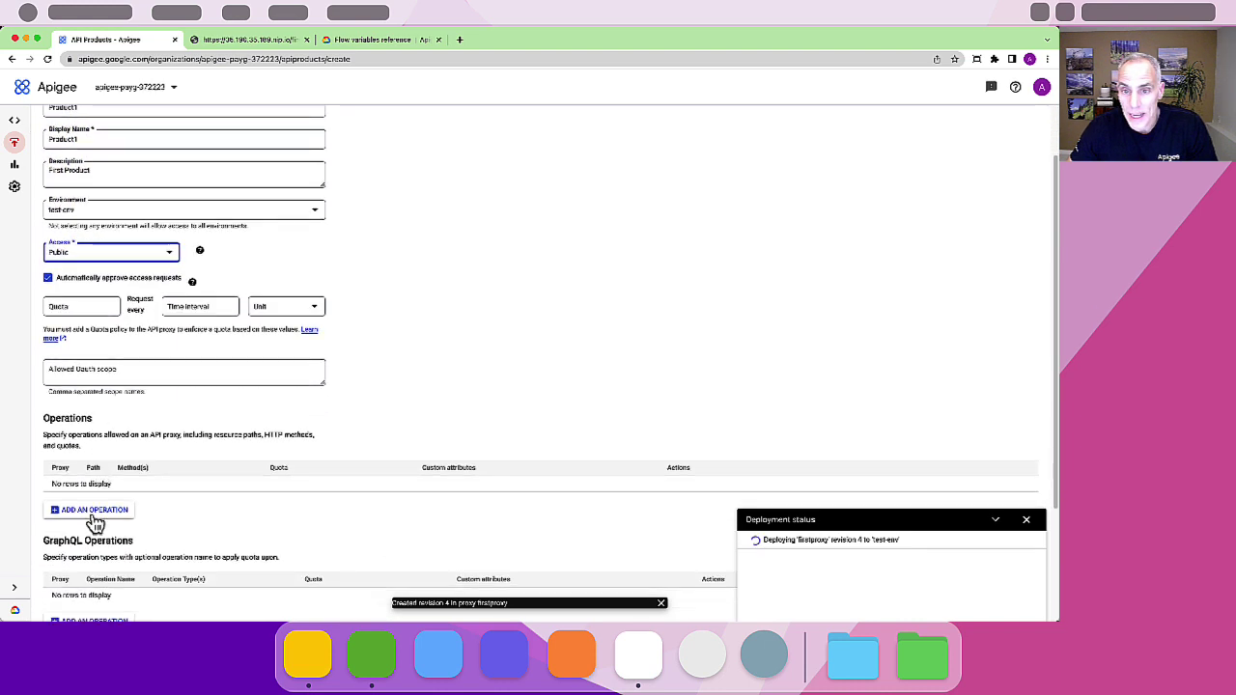
click(92, 509)
click(675, 186)
click(675, 191)
click(623, 253)
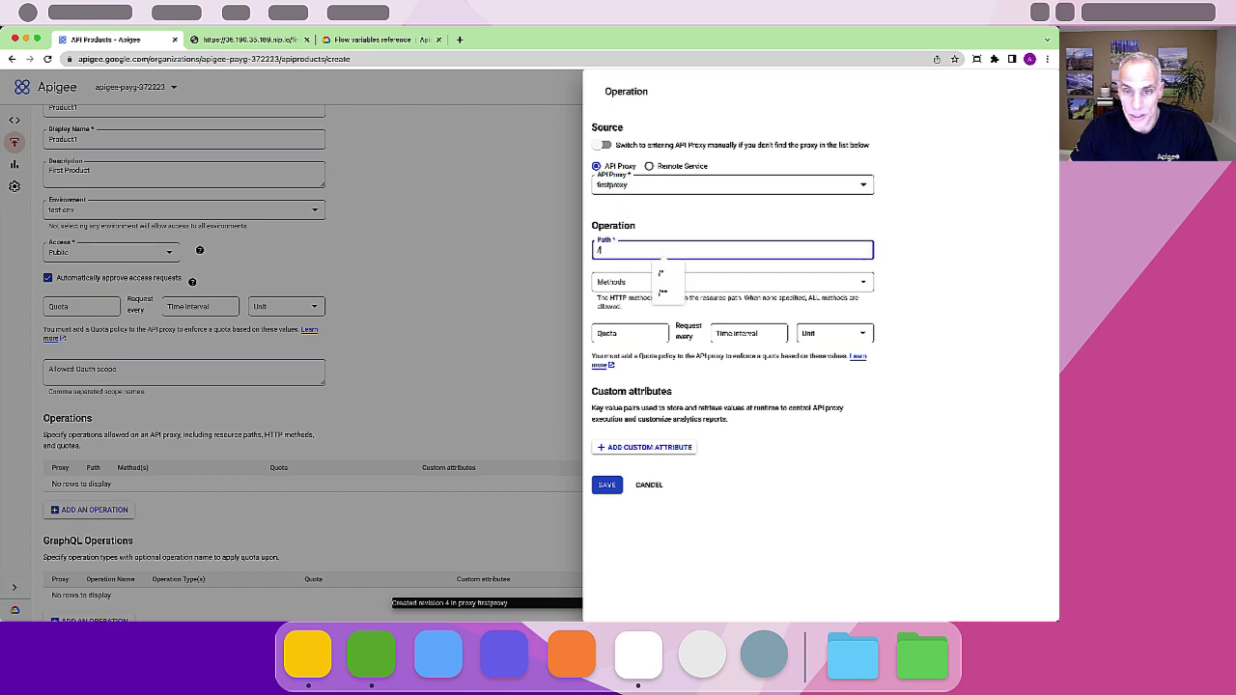
text(/**)
click(856, 282)
click(610, 291)
click(596, 319)
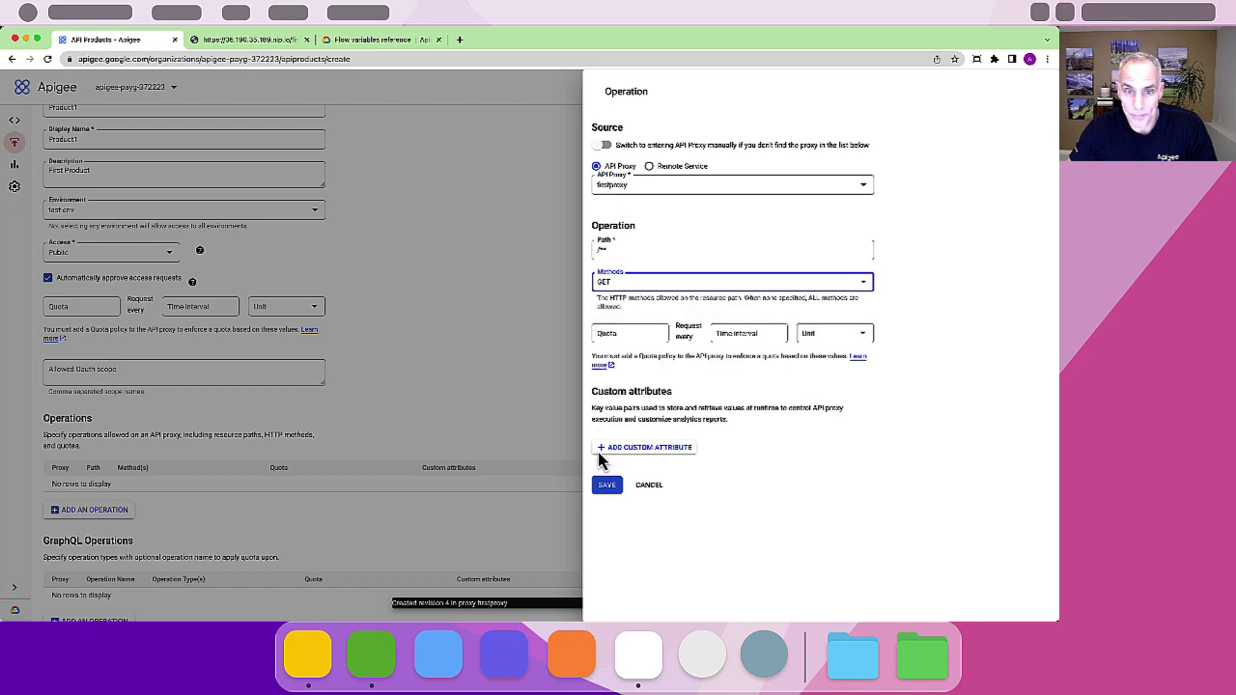
click(604, 486)
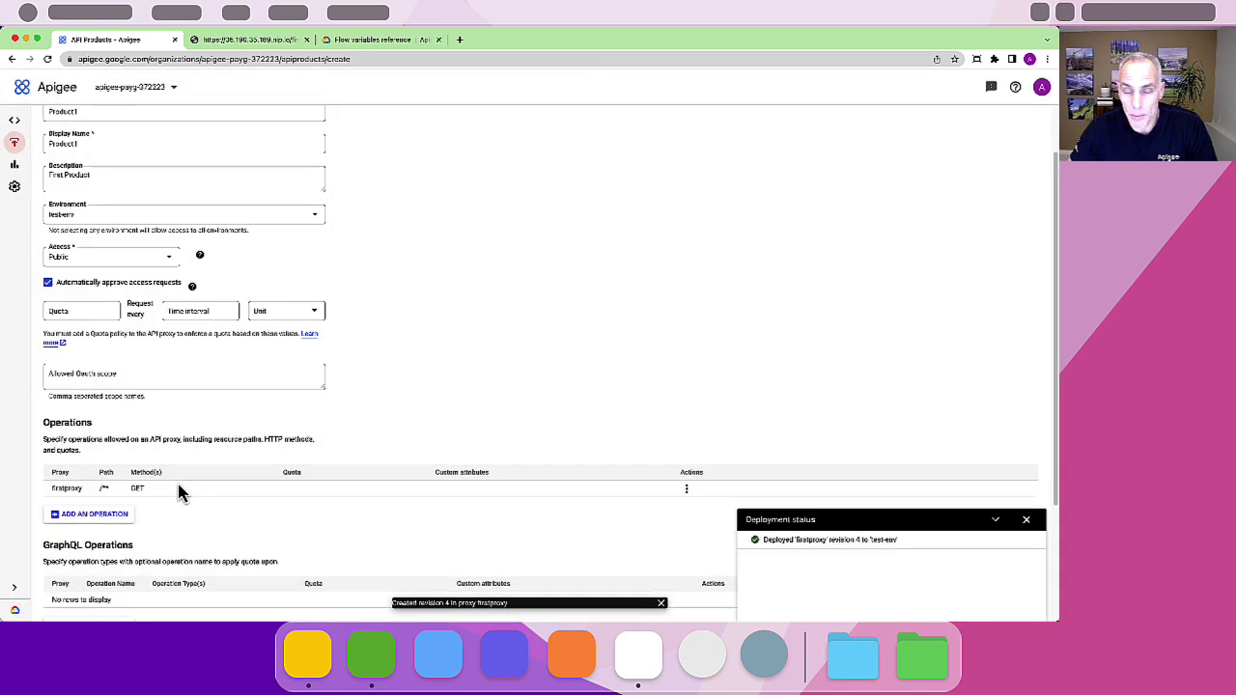
scroll(179, 483, up, 2)
click(211, 123)
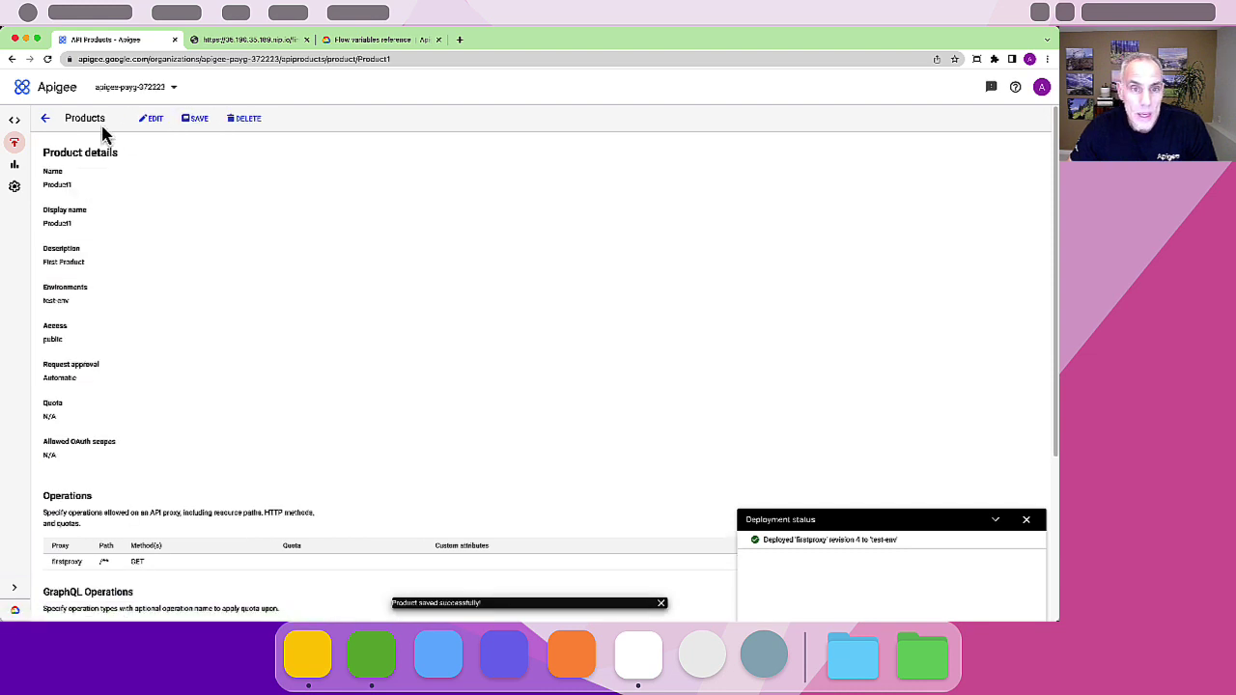
Start a new app named NewApp1 and assign the existing developer to it
mouse_move(11, 152)
click(50, 298)
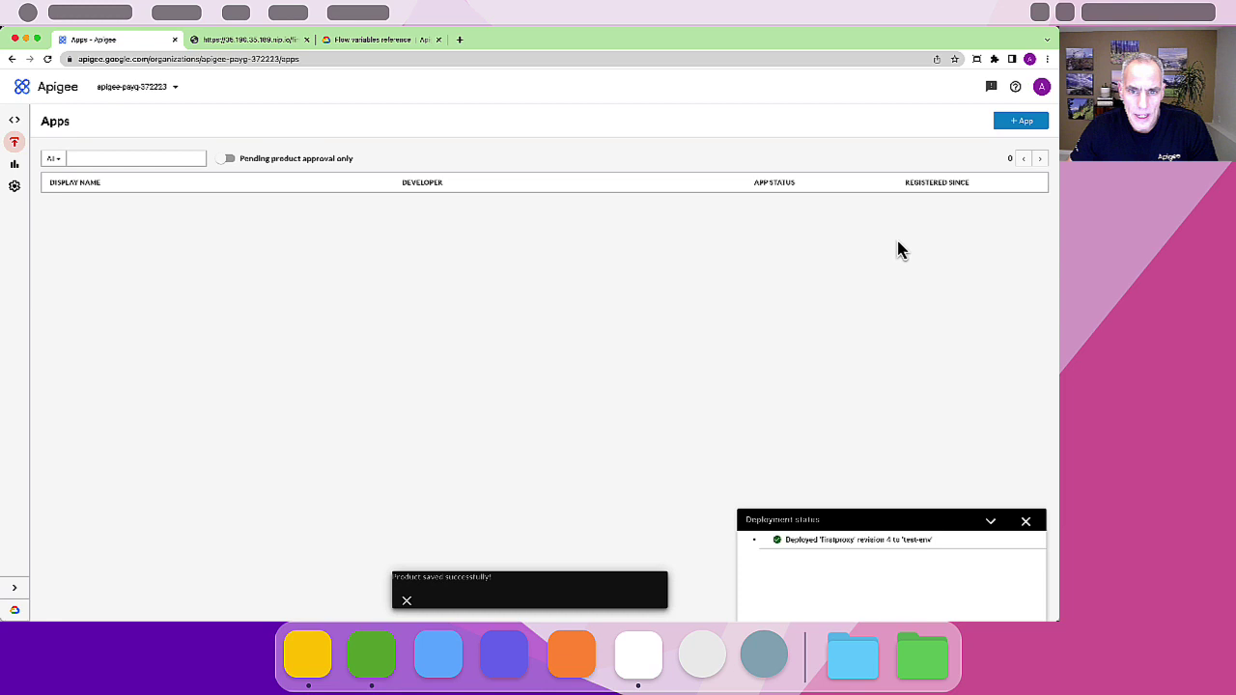
click(1023, 123)
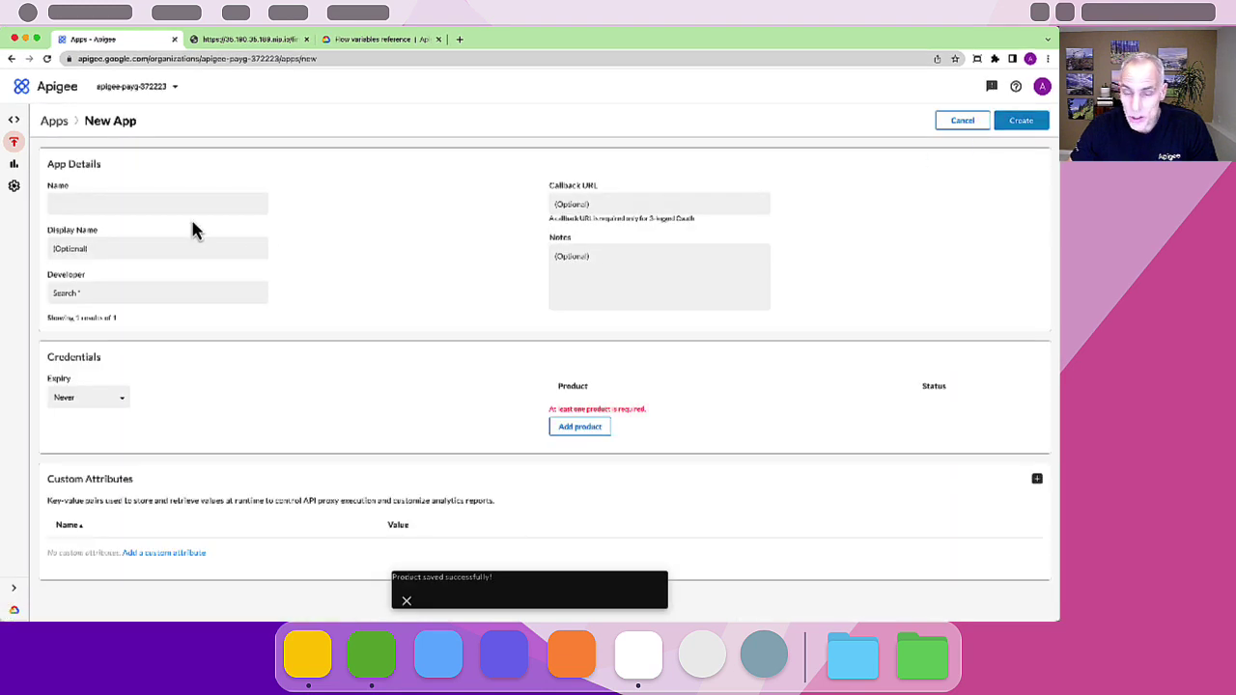
click(191, 202)
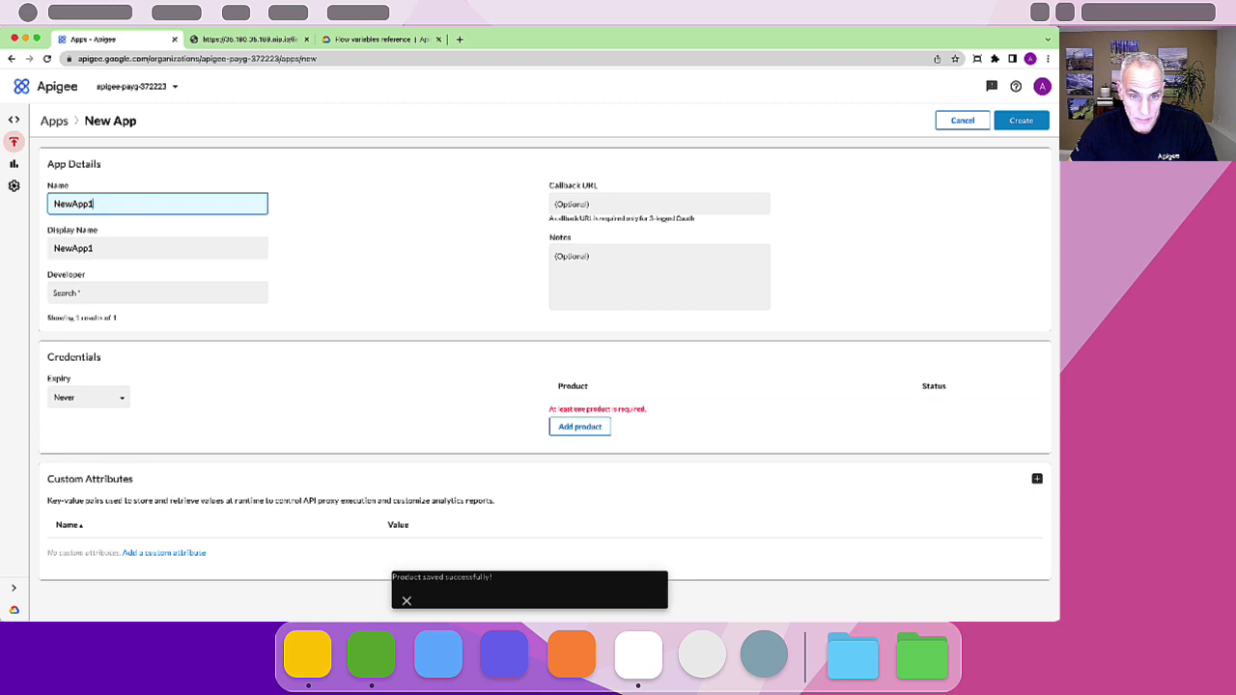
click(132, 291)
click(123, 327)
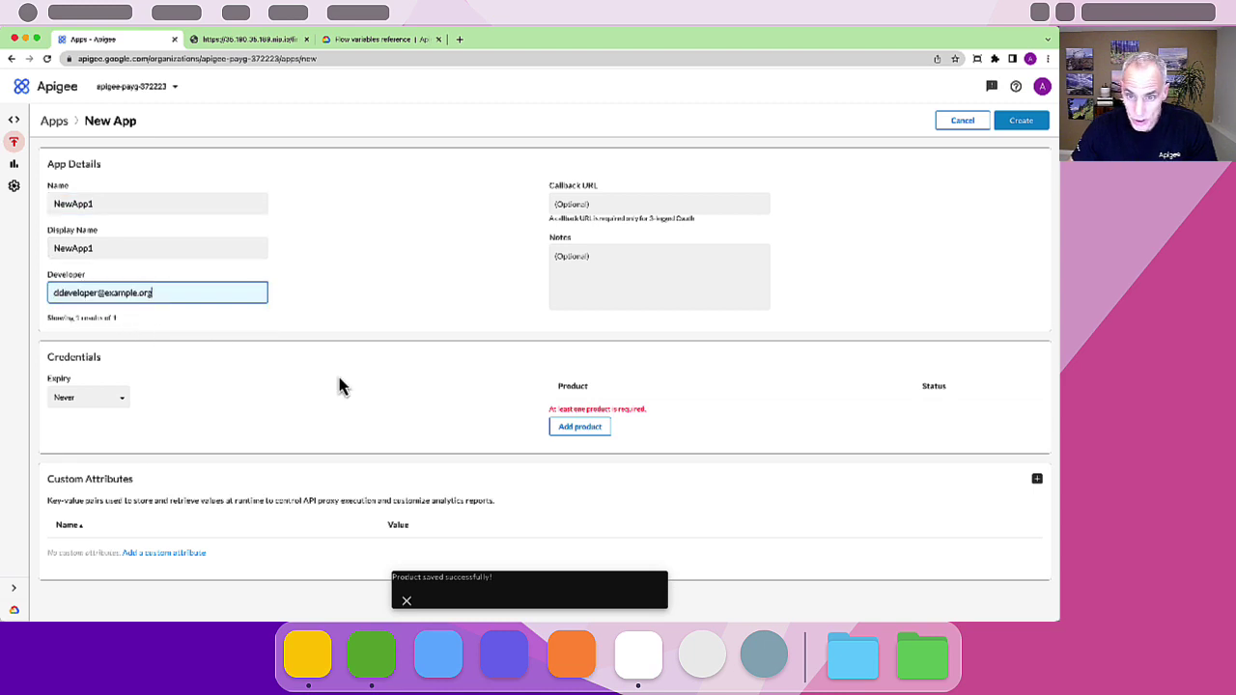
Add ProductA to the app's credentials and create the app
click(594, 433)
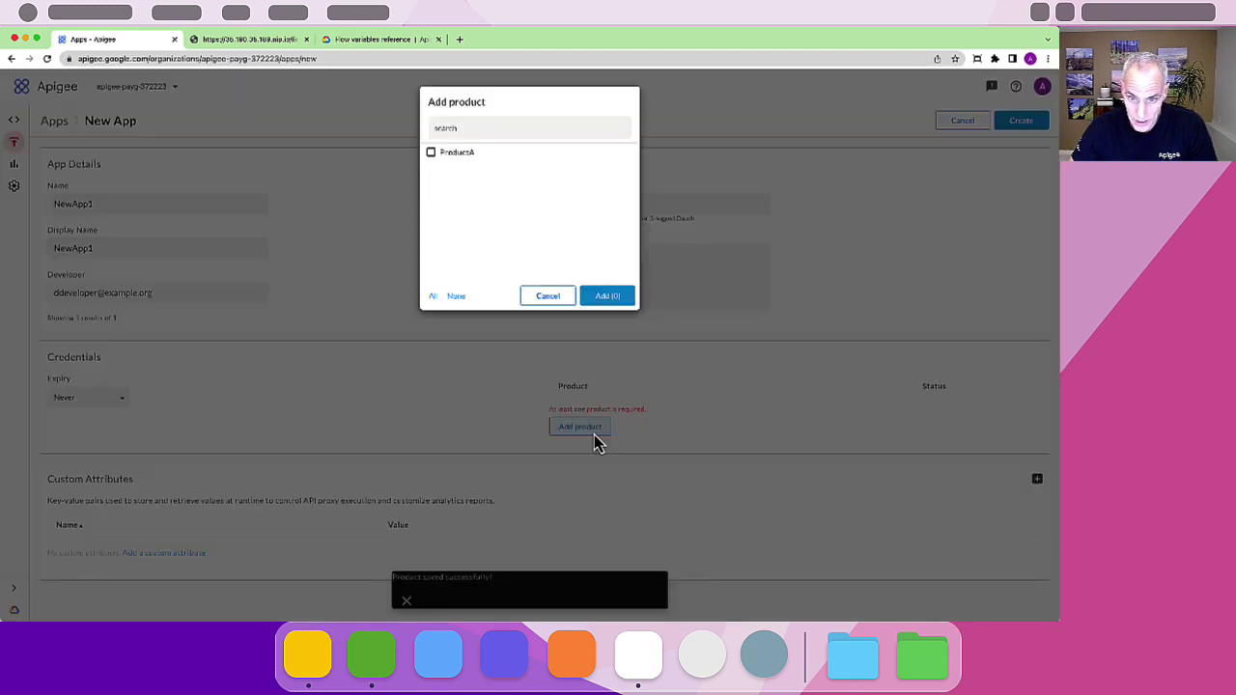
click(430, 152)
click(604, 302)
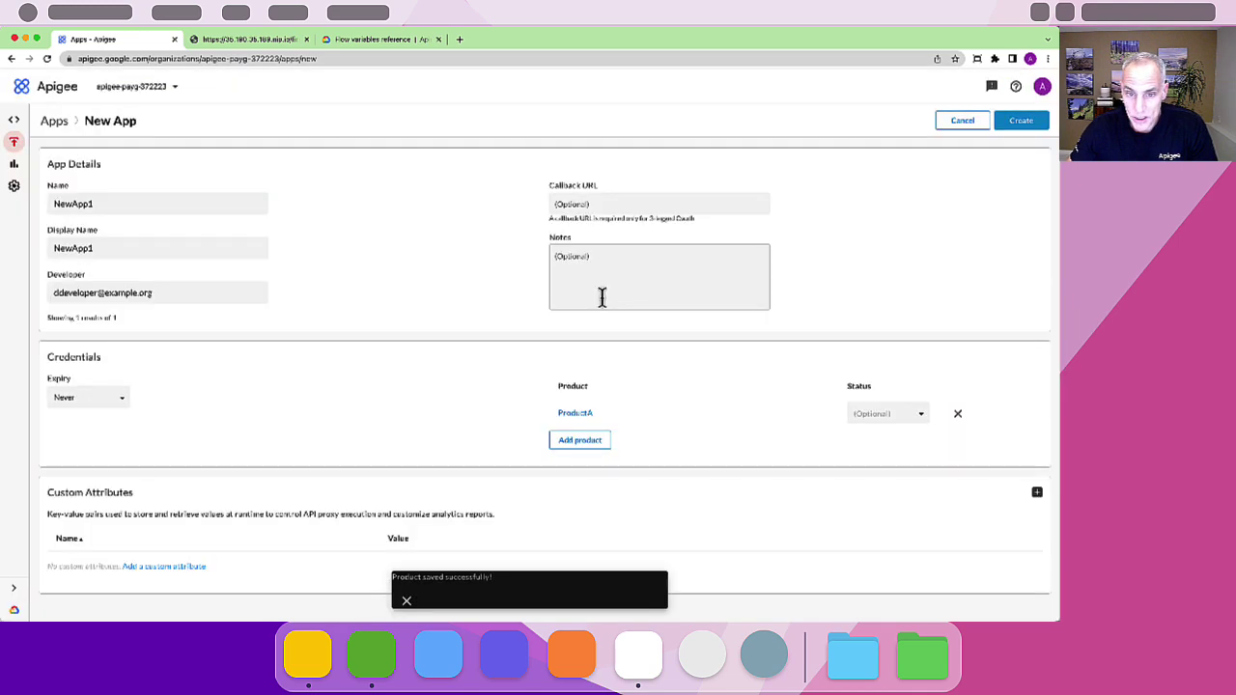
click(1019, 122)
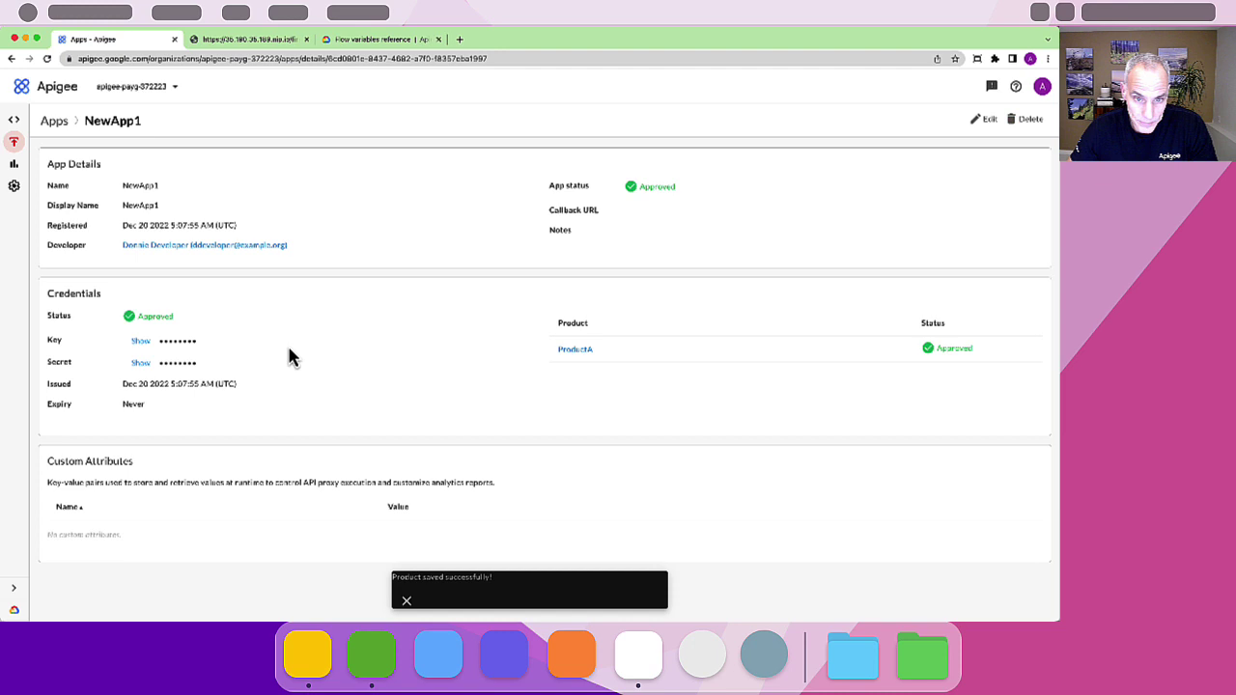
Reveal and copy the API key of NewApp1, and switch to the firstproxy page
click(141, 344)
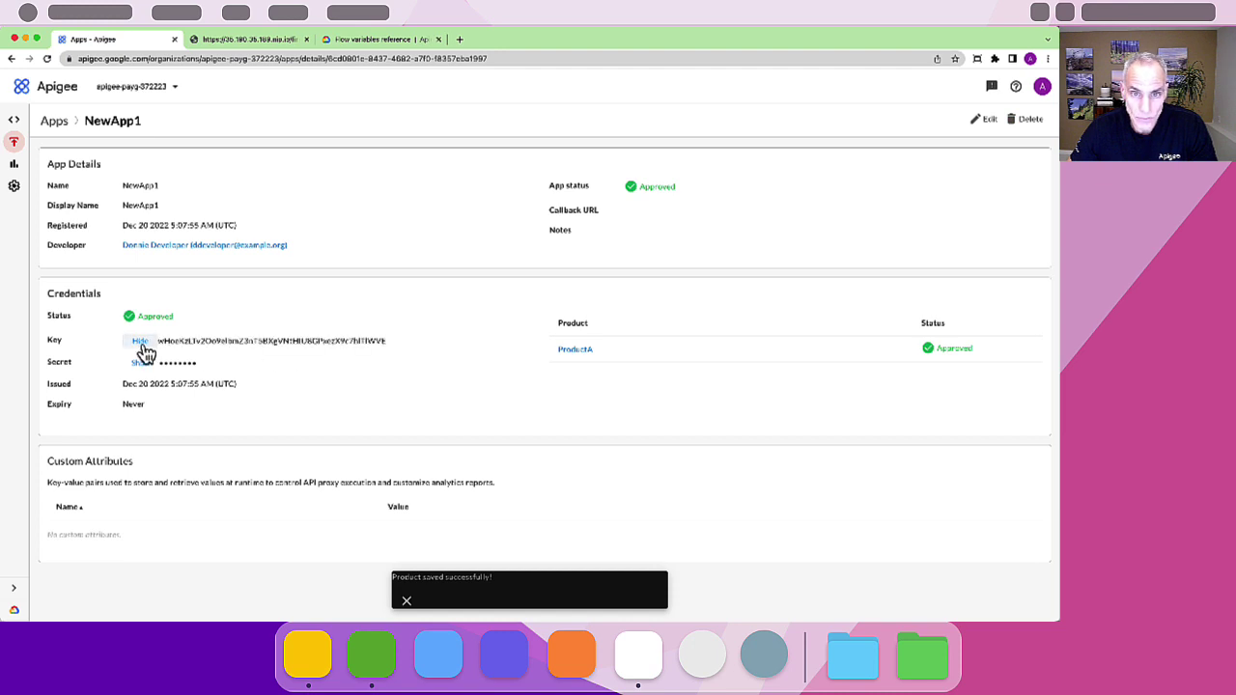
double_click(322, 340)
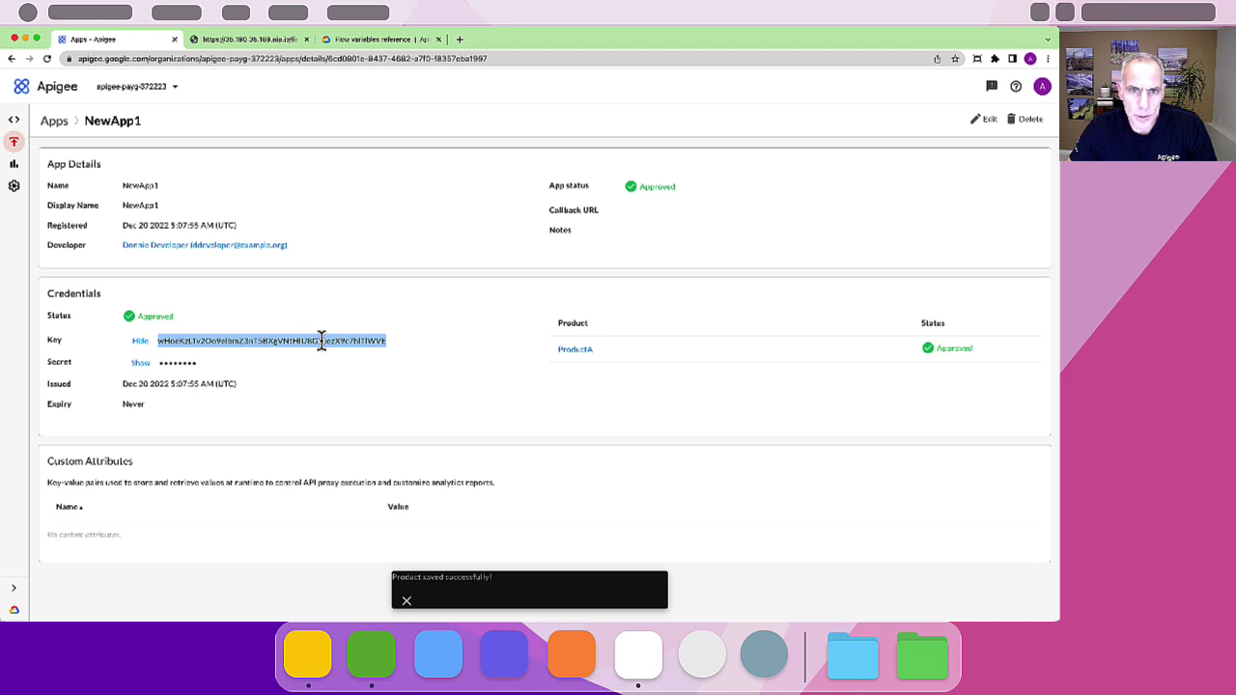
click(249, 41)
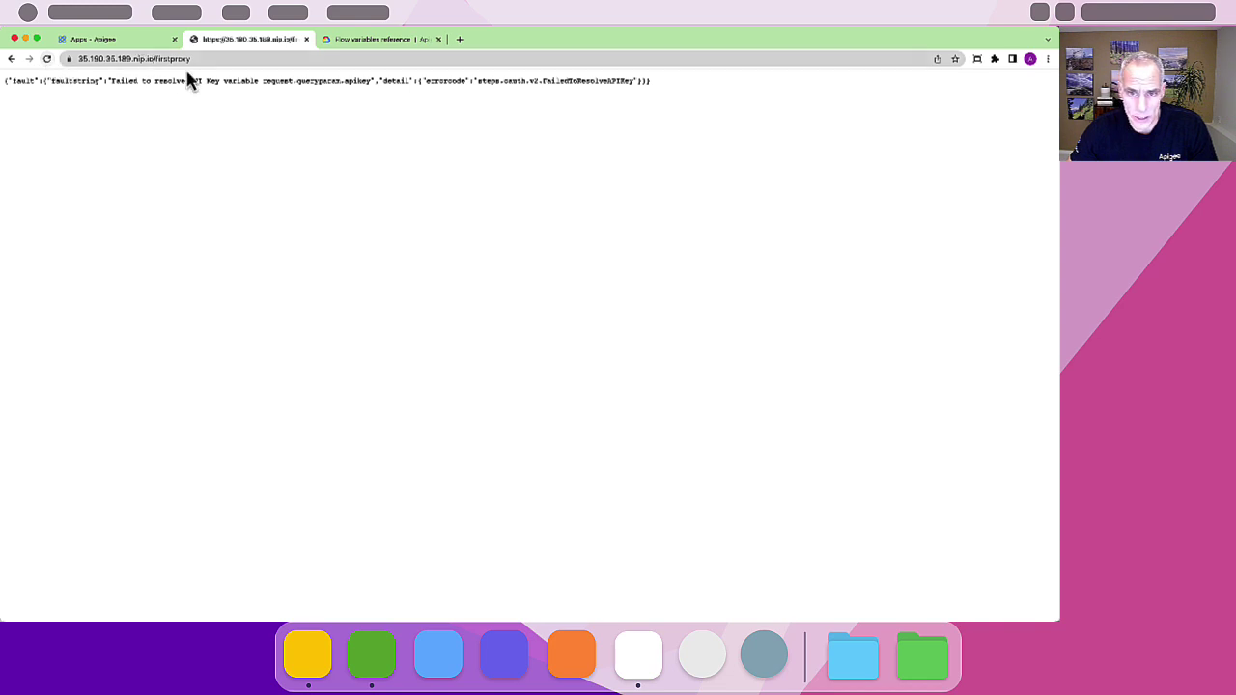
Request the firstproxy URL with an apikey query parameter containing the copied API key, and check the response
drag(176, 81, 365, 81)
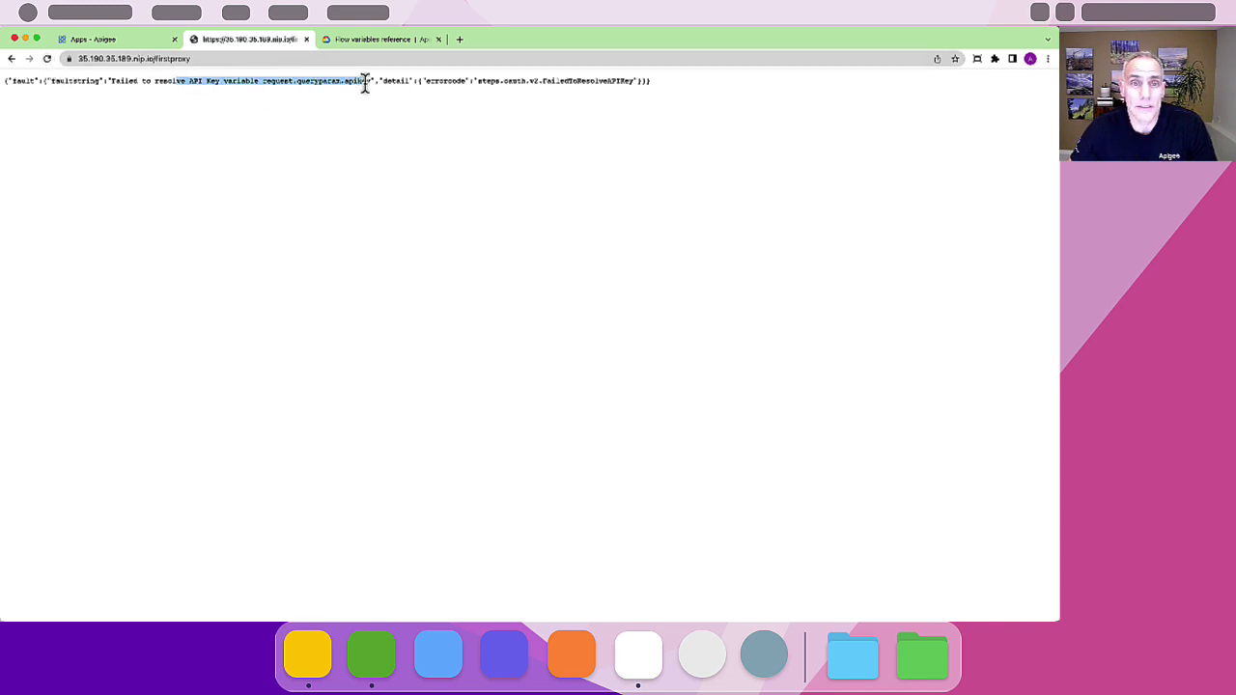
click(221, 58)
click(220, 59)
text(?apikey=)
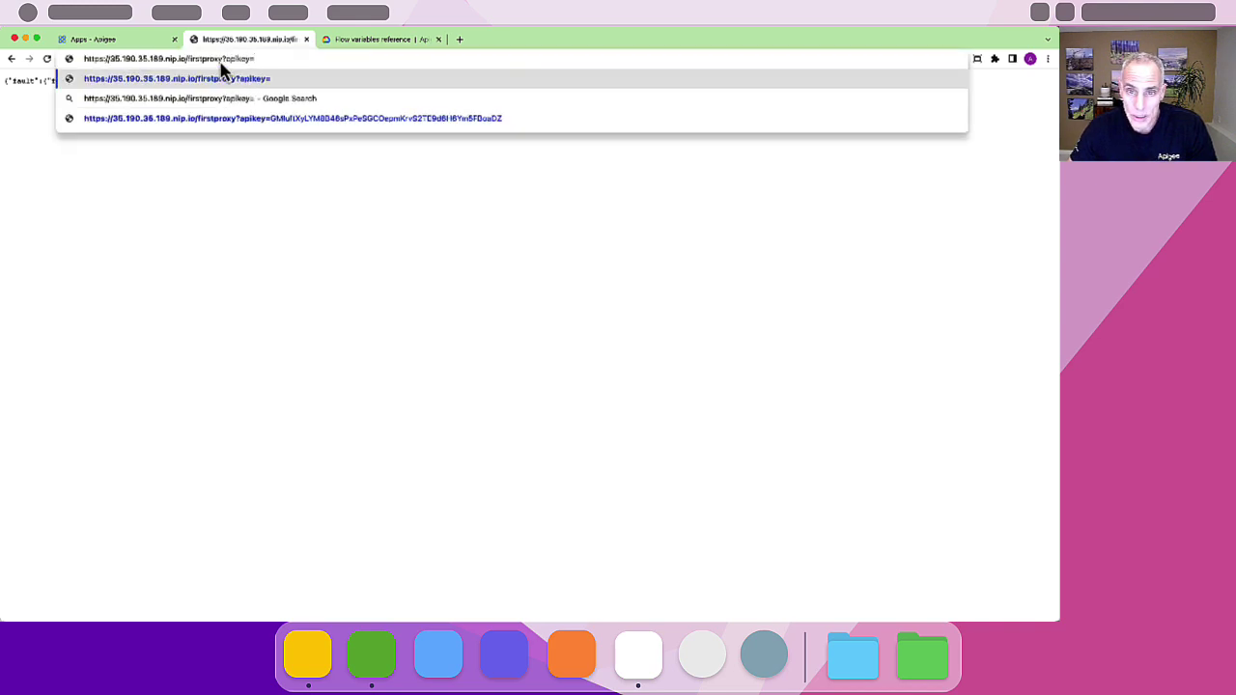
key(super+v)
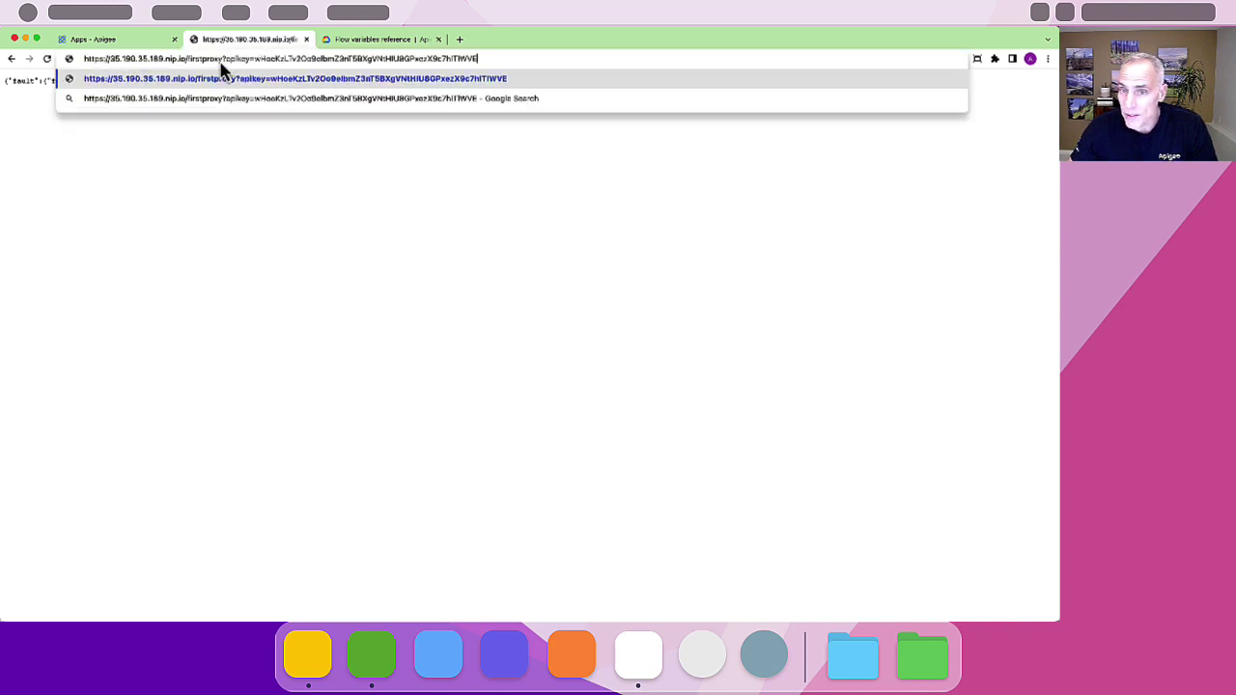
key(Return)
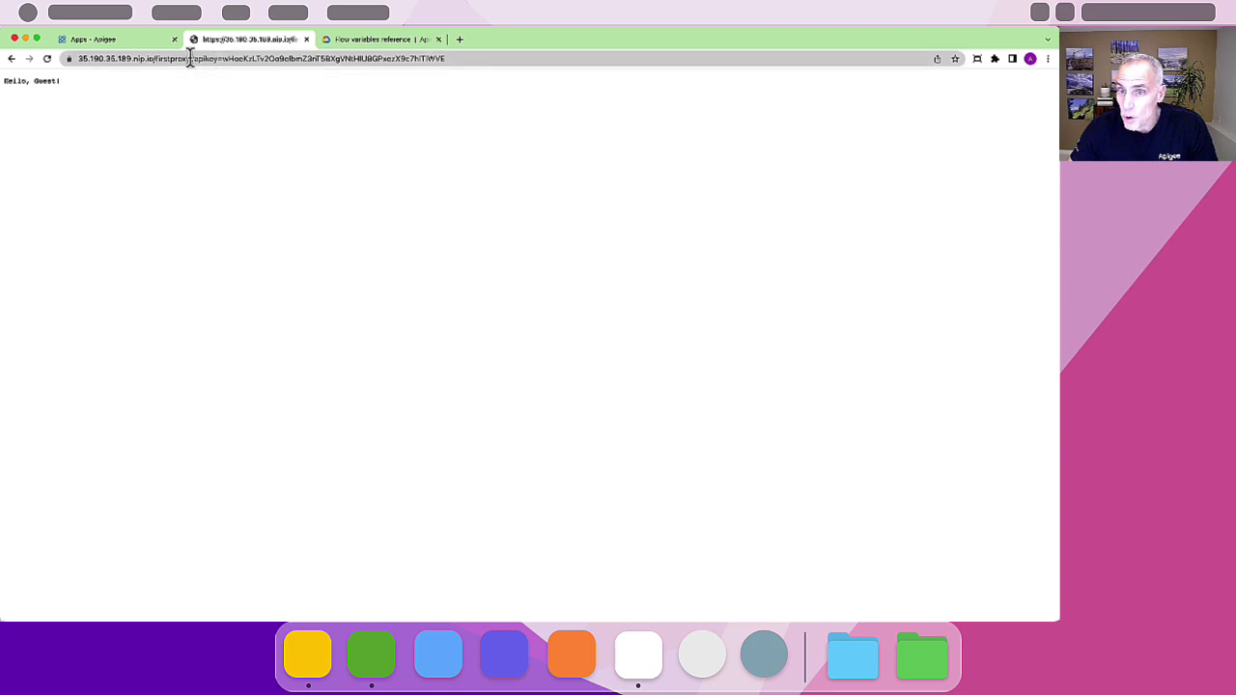
drag(61, 81, 8, 81)
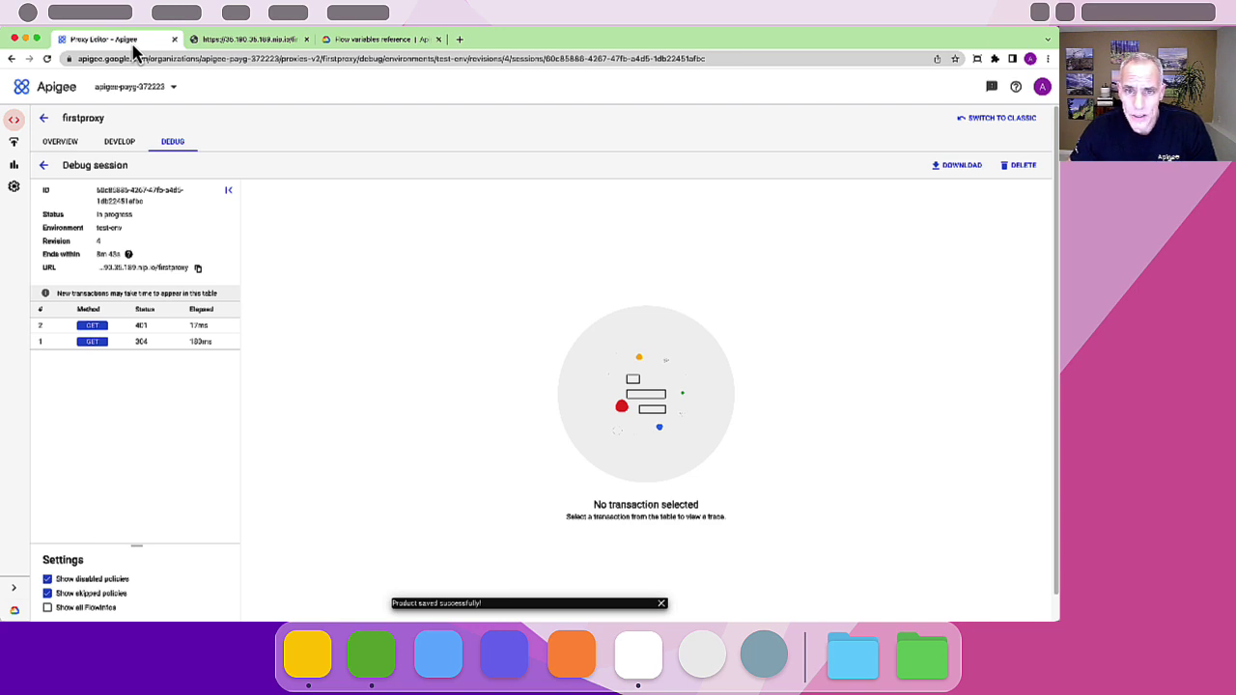
Open transaction 1 in the firstproxy debug session and examine its Request row and the Quota-1 policy's variables and properties
click(183, 349)
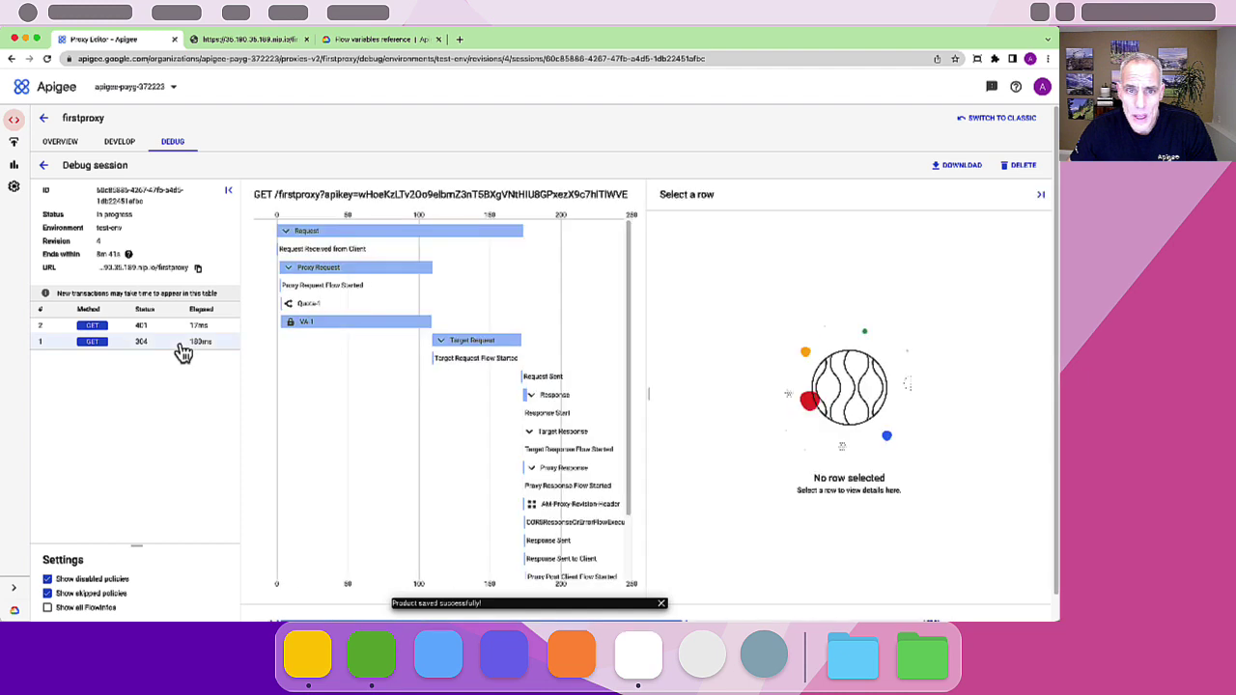
click(308, 234)
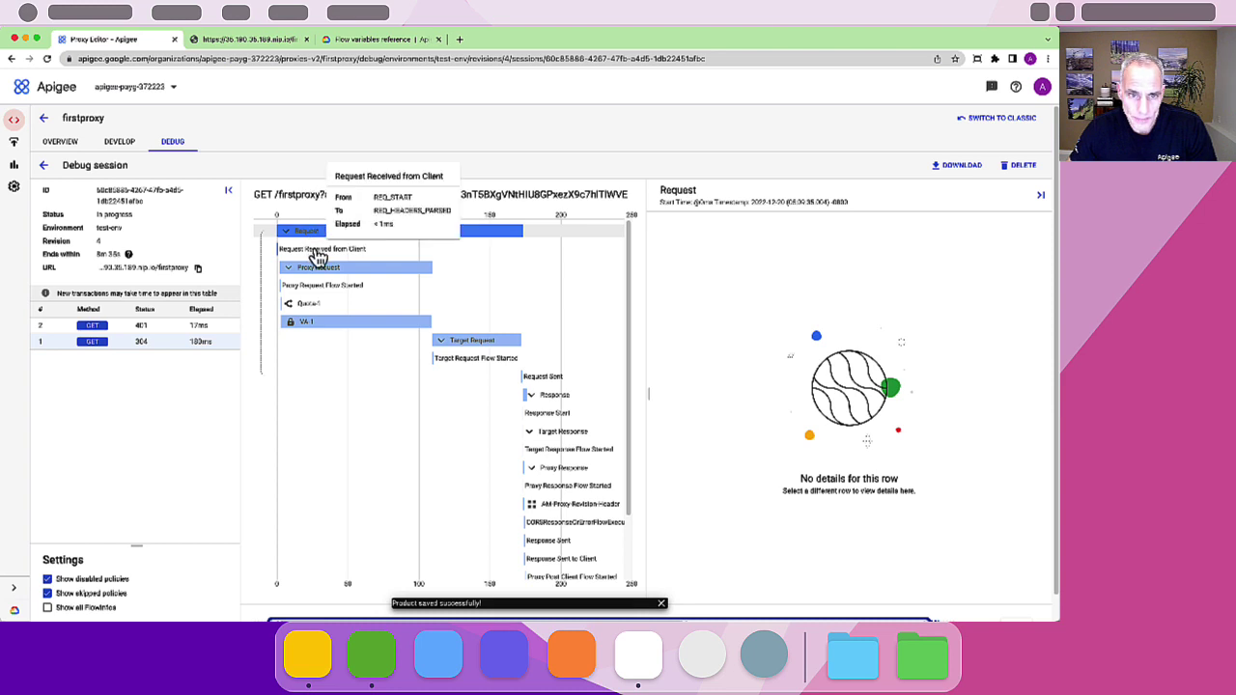
click(314, 307)
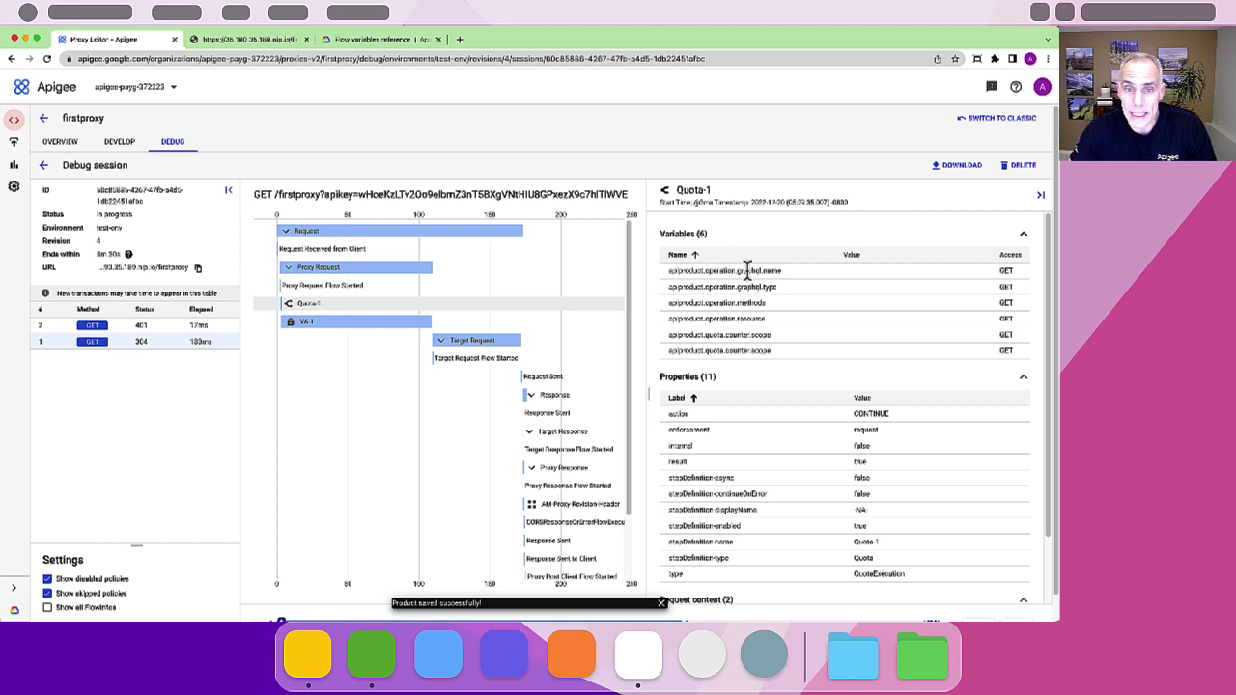
scroll(757, 378, down, 2)
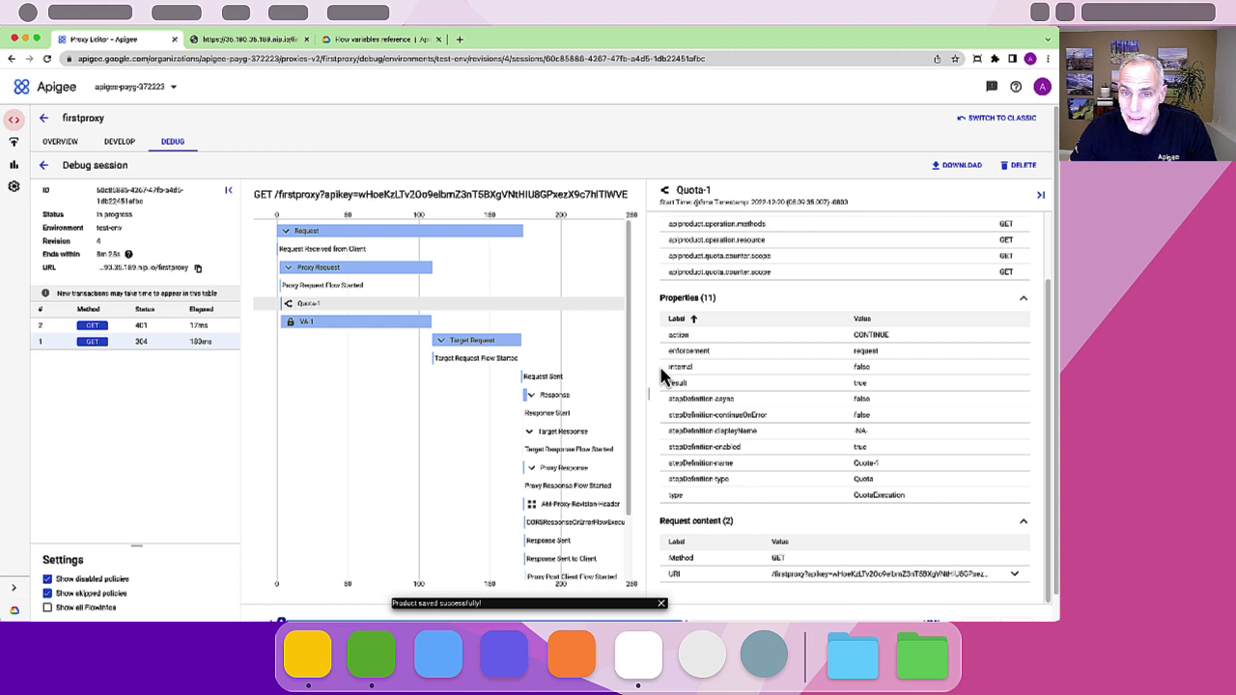
Examine the VA-1 policy's variables in transaction 1, including the client ID, API product name and developer details
click(375, 331)
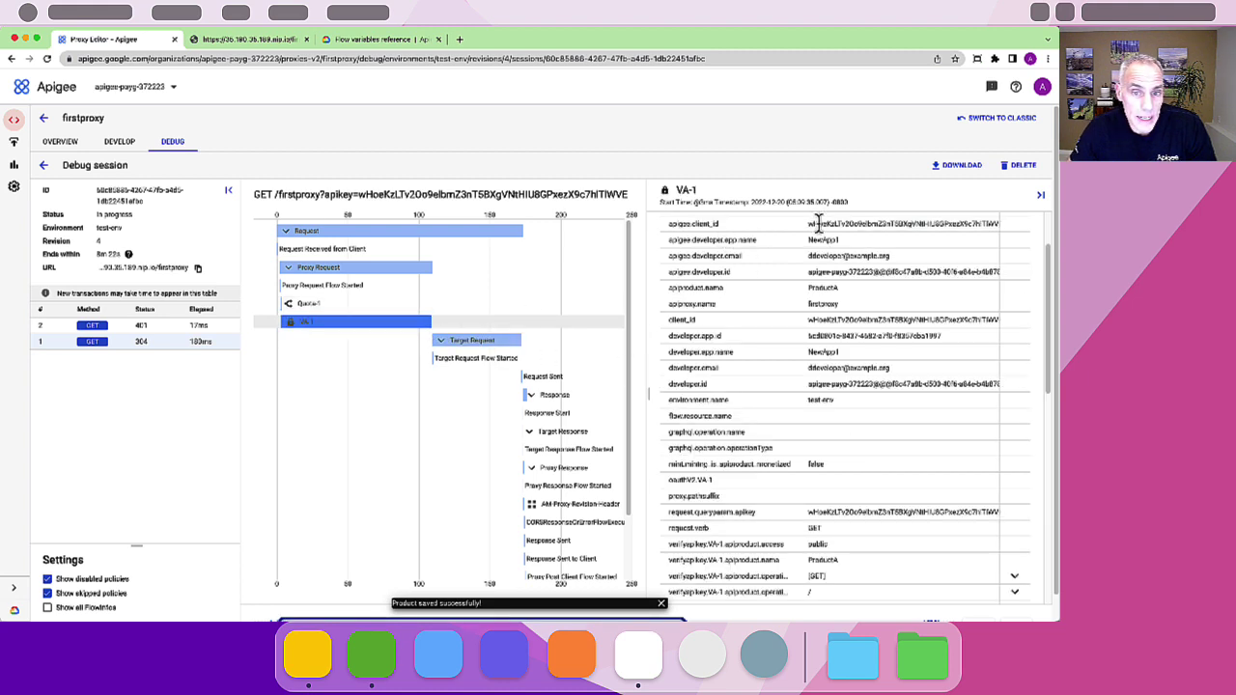
drag(818, 223, 835, 240)
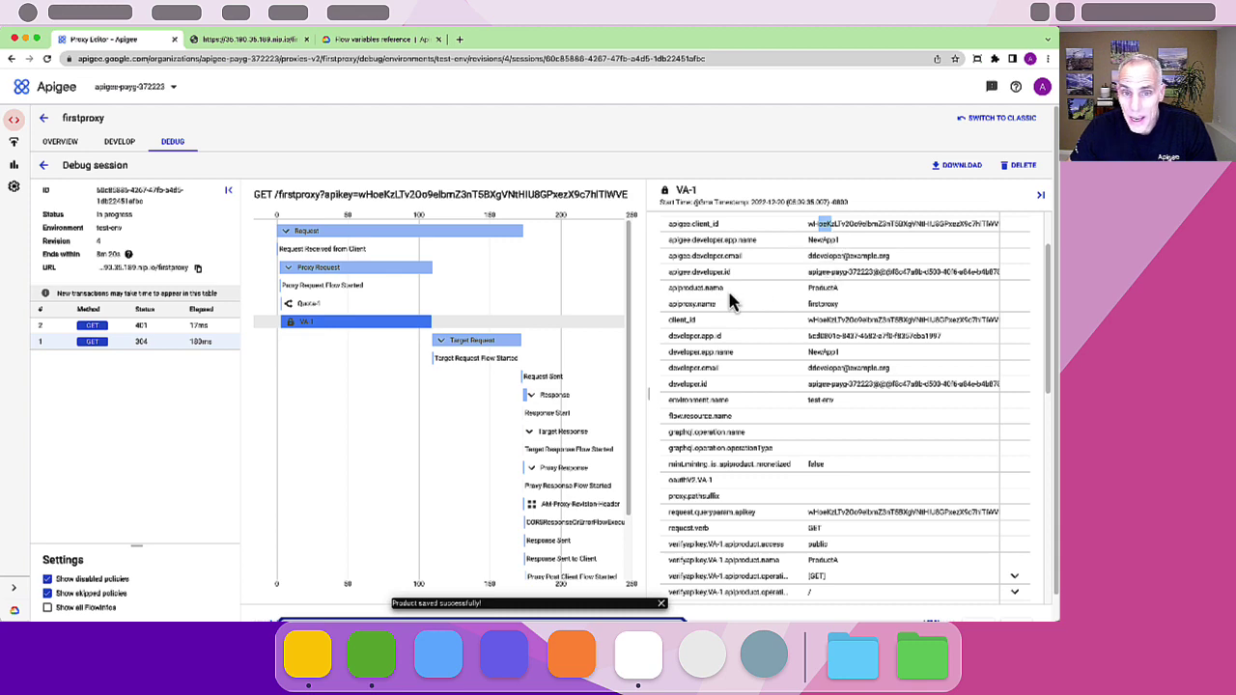
click(703, 282)
drag(703, 282, 760, 366)
scroll(760, 367, down, 5)
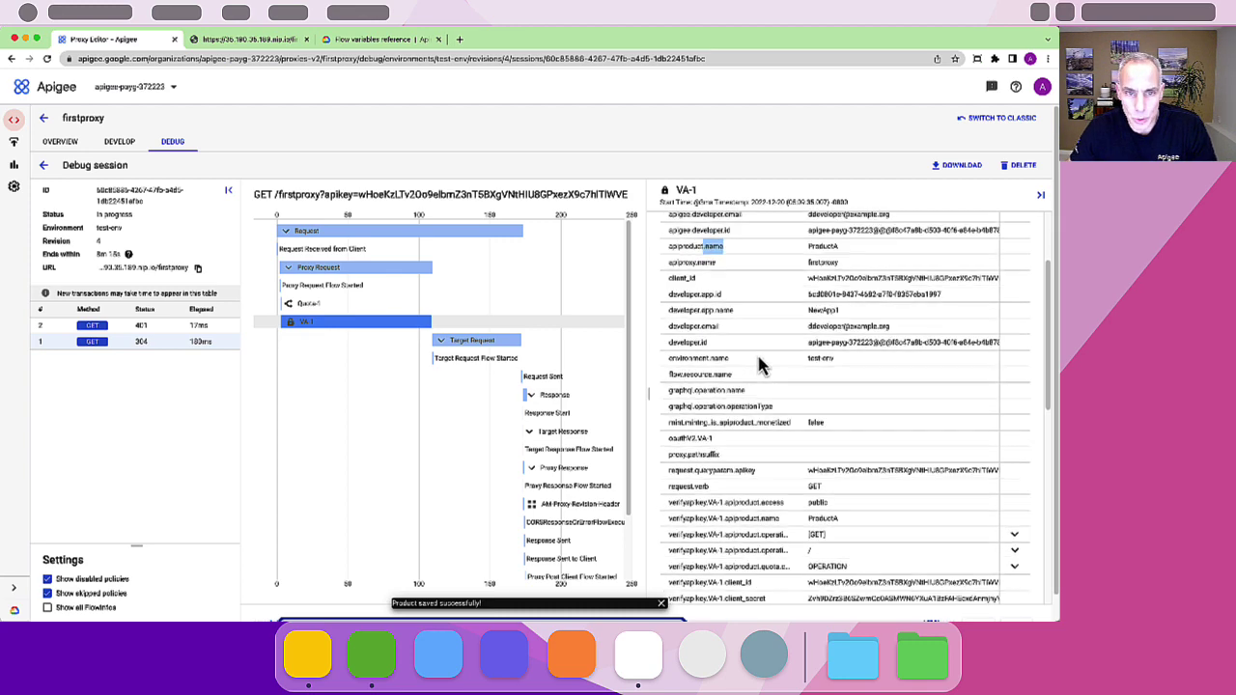
scroll(760, 361, down, 1)
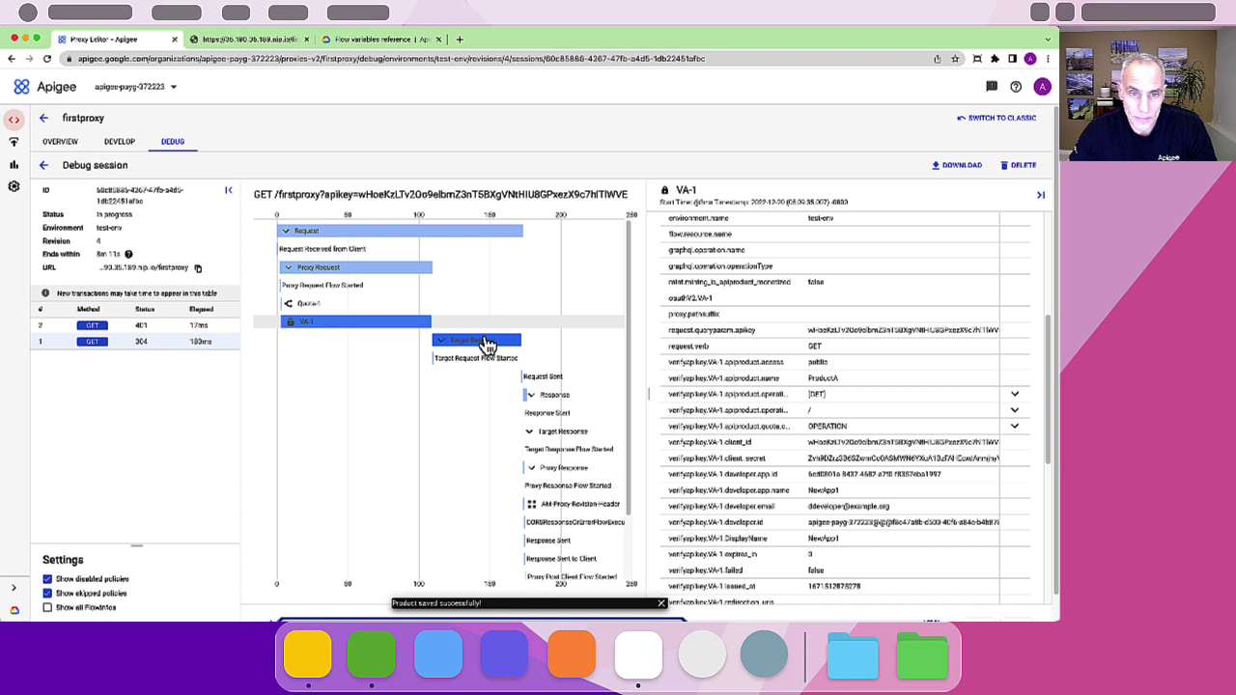
Examine the Target Request row and the response rows below it in the transaction's trace
mouse_move(487, 347)
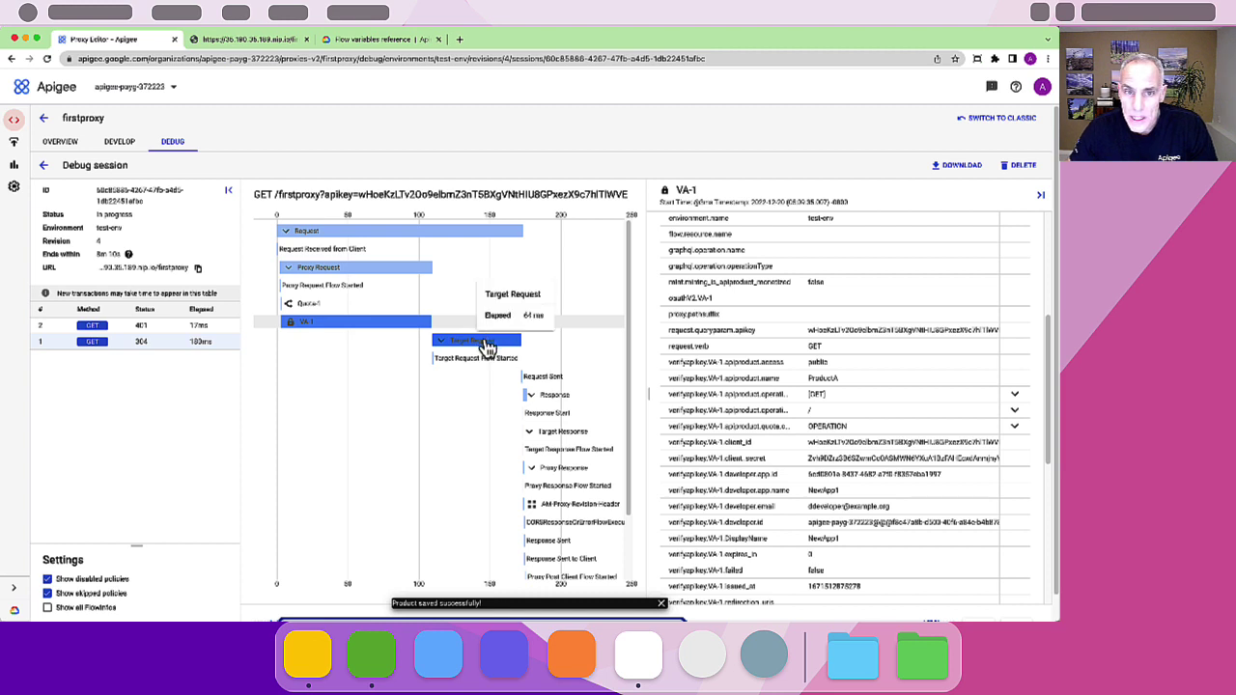
click(487, 347)
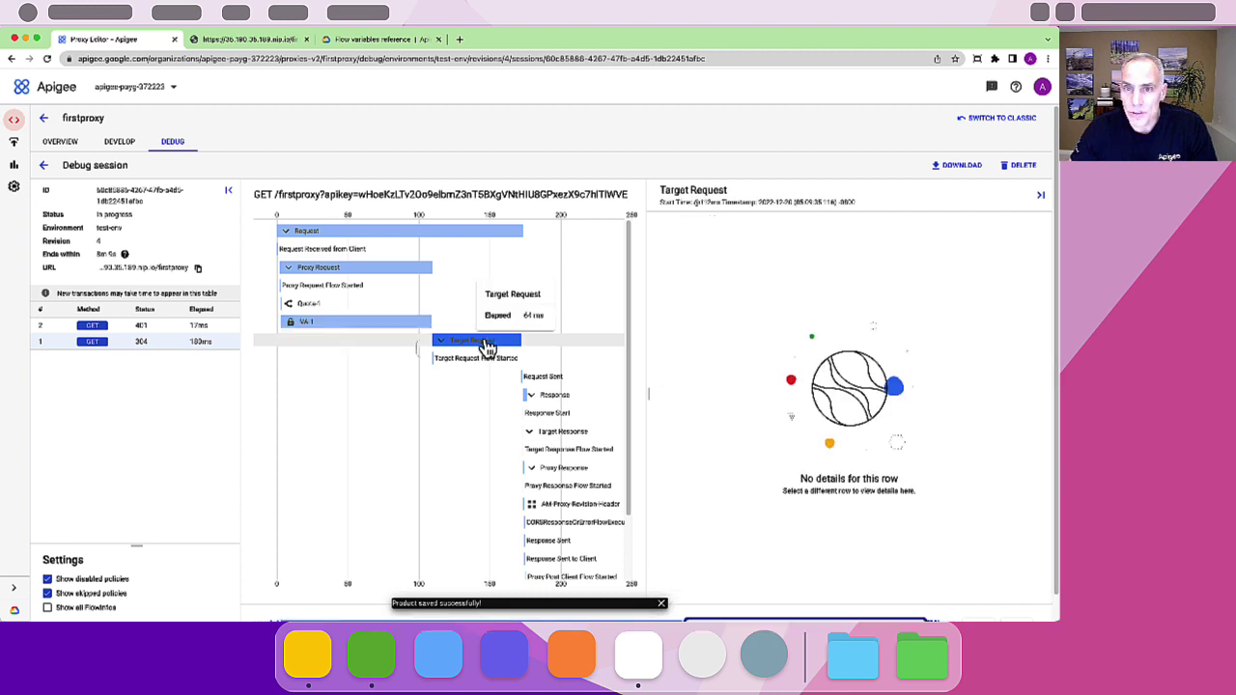
scroll(489, 346, down, 2)
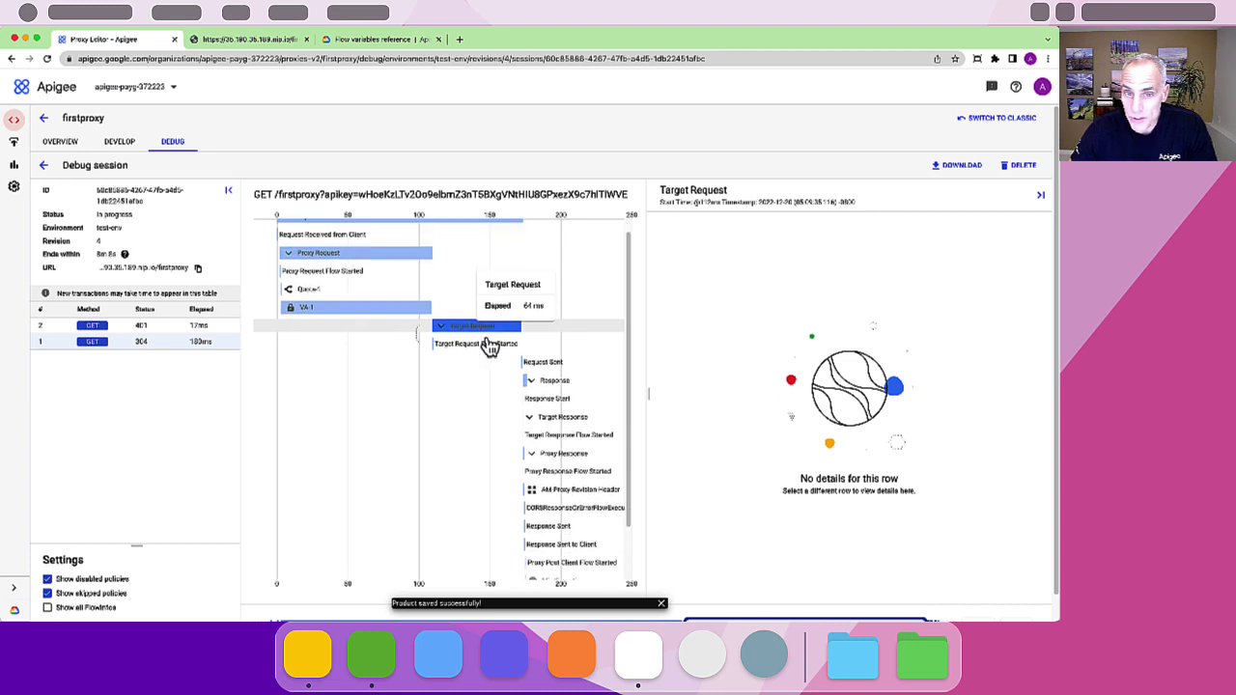
scroll(490, 346, down, 1)
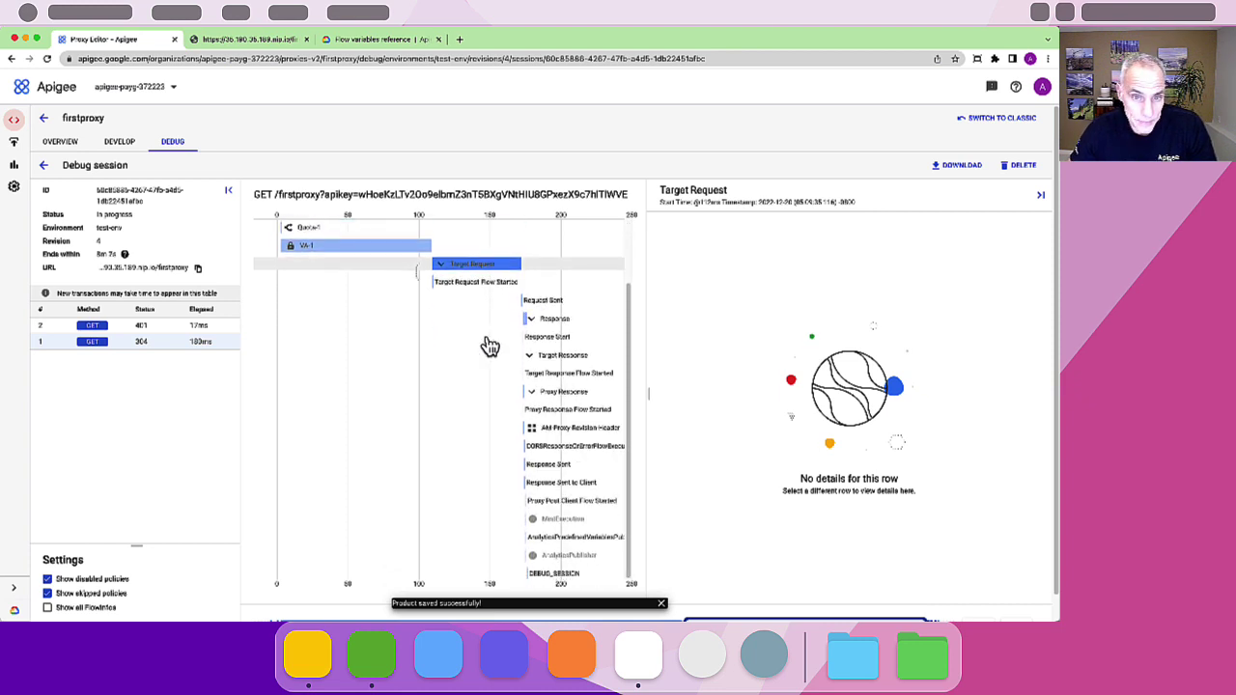
Open transaction 2, made with apikey=wrongkey, and examine the VA-1 policy's variables and the Error row's error property
click(151, 325)
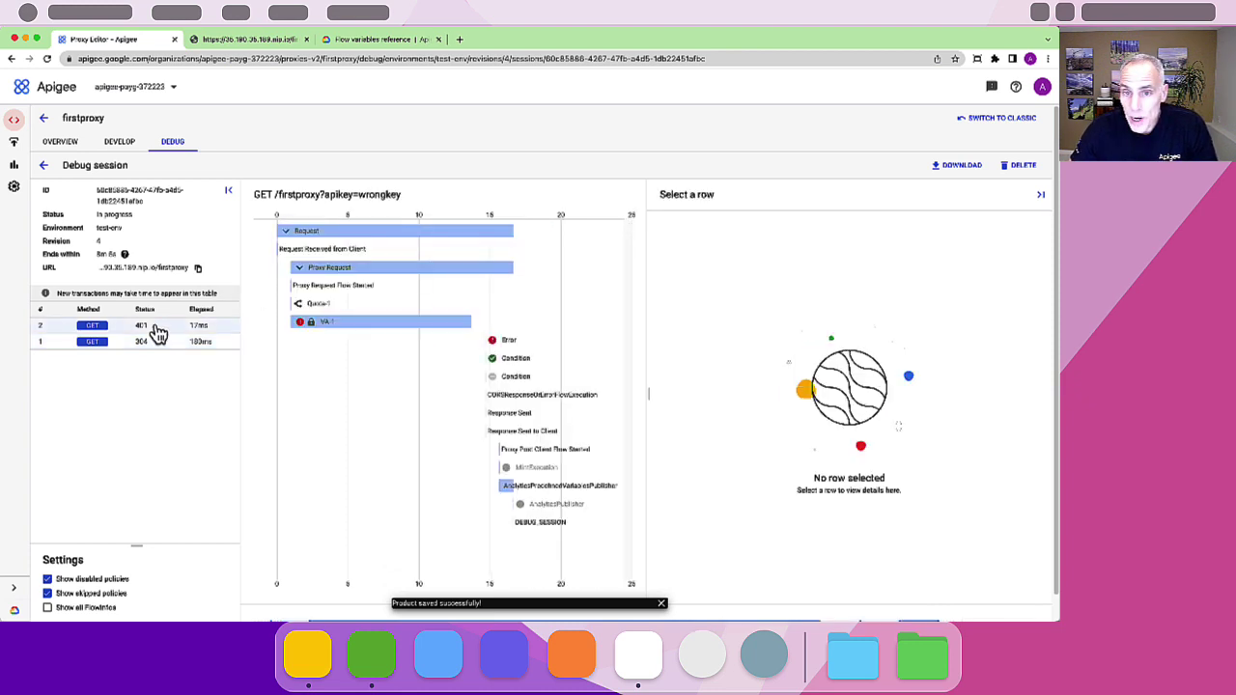
click(336, 323)
scroll(772, 348, down, 1)
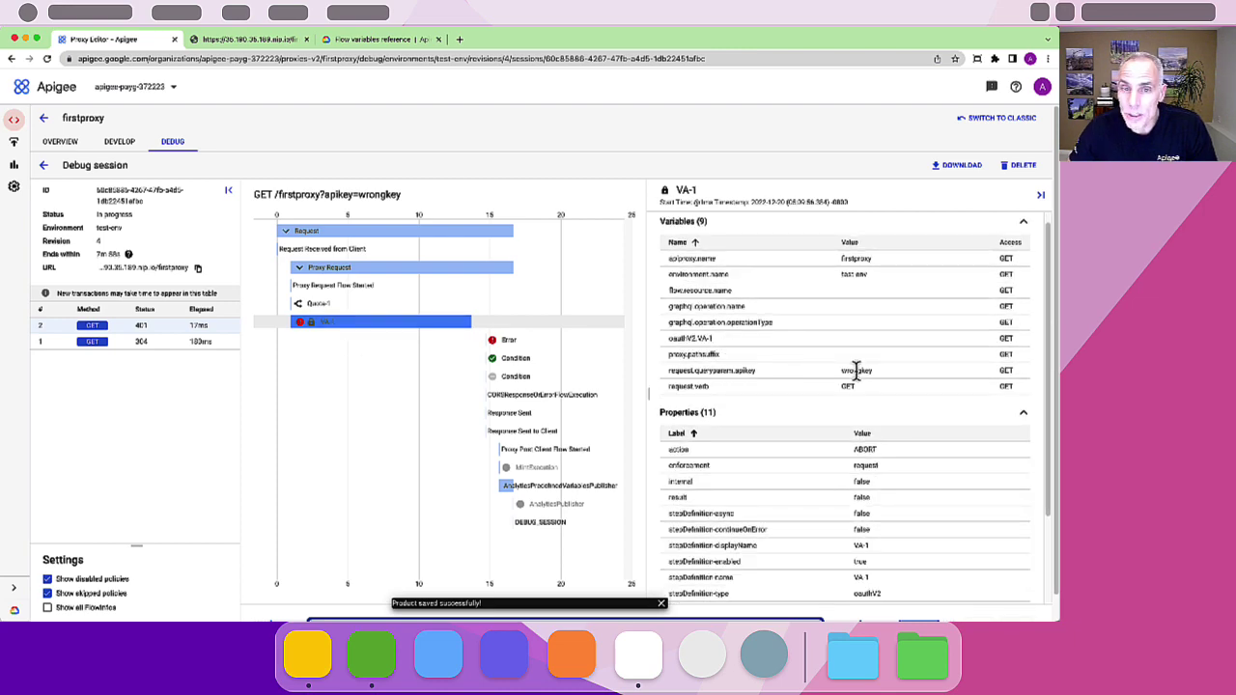
scroll(753, 356, down, 4)
scroll(752, 357, up, 2)
click(509, 319)
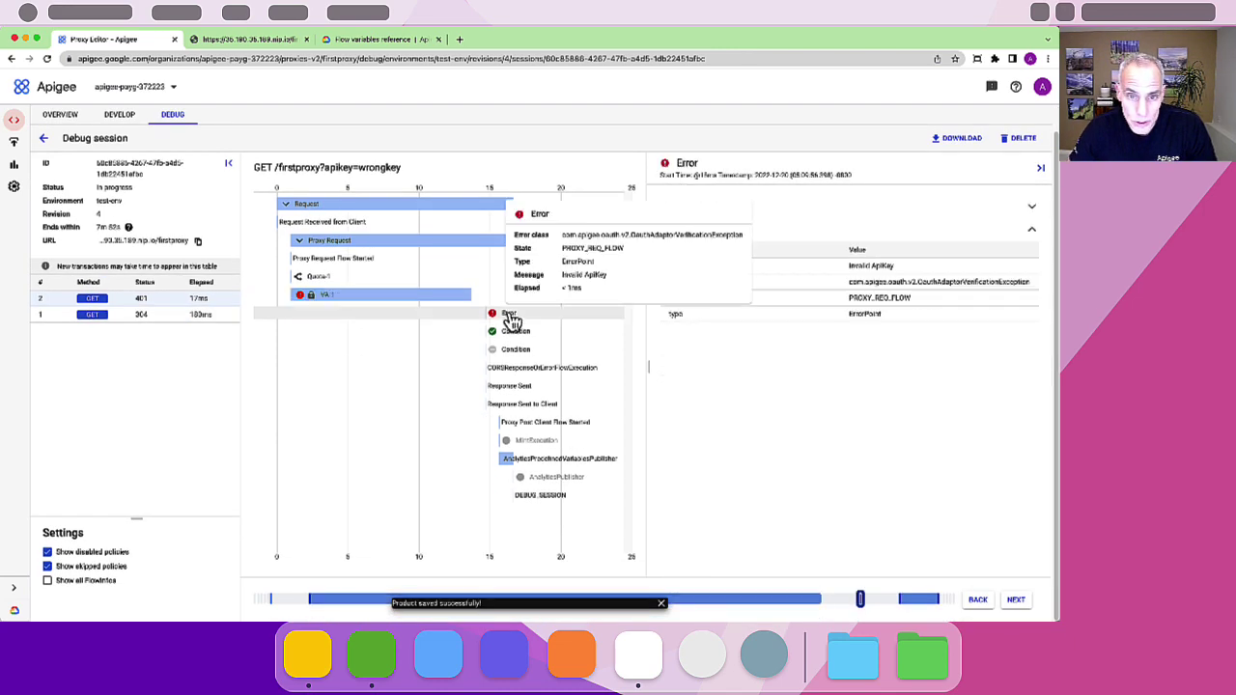
drag(848, 265, 896, 274)
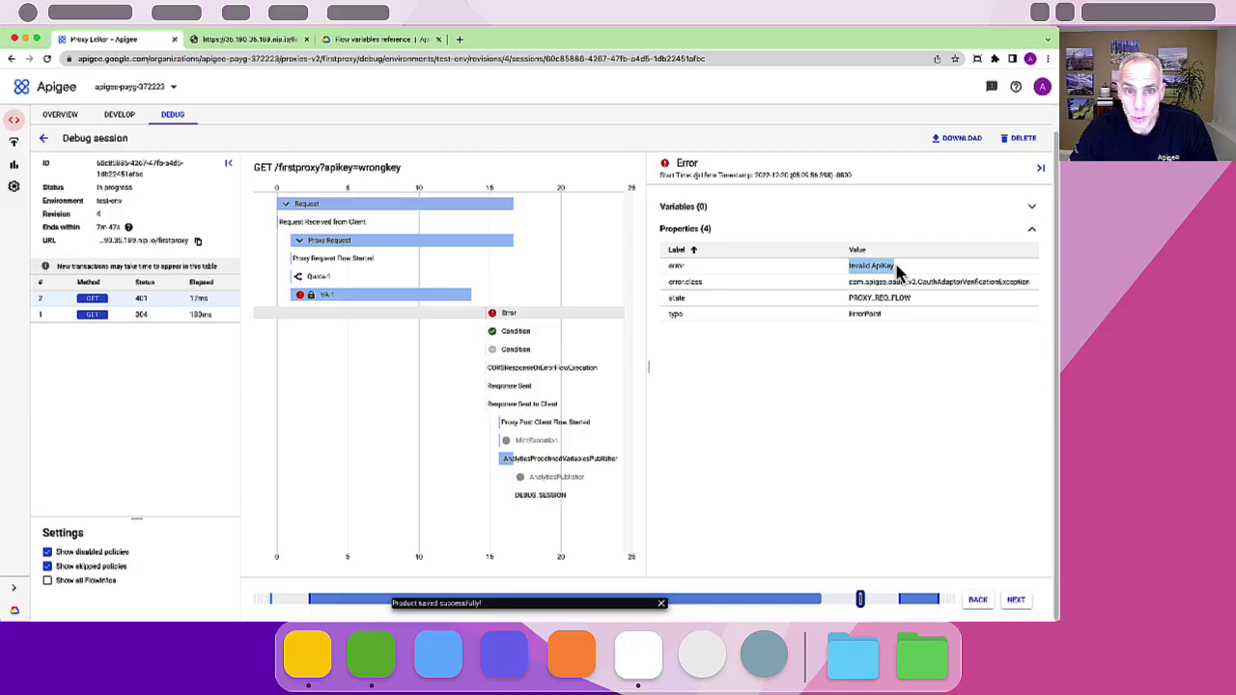